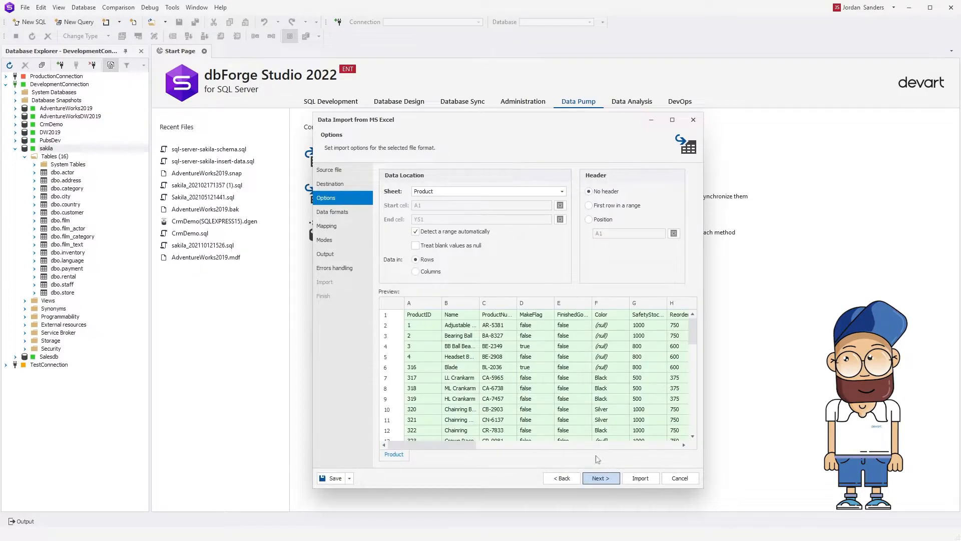
Turn off automatic range detection, set the end cell of the import range to Y12, and keep the data in rows.
{"action": "left_click", "coordinate": [415, 232]}
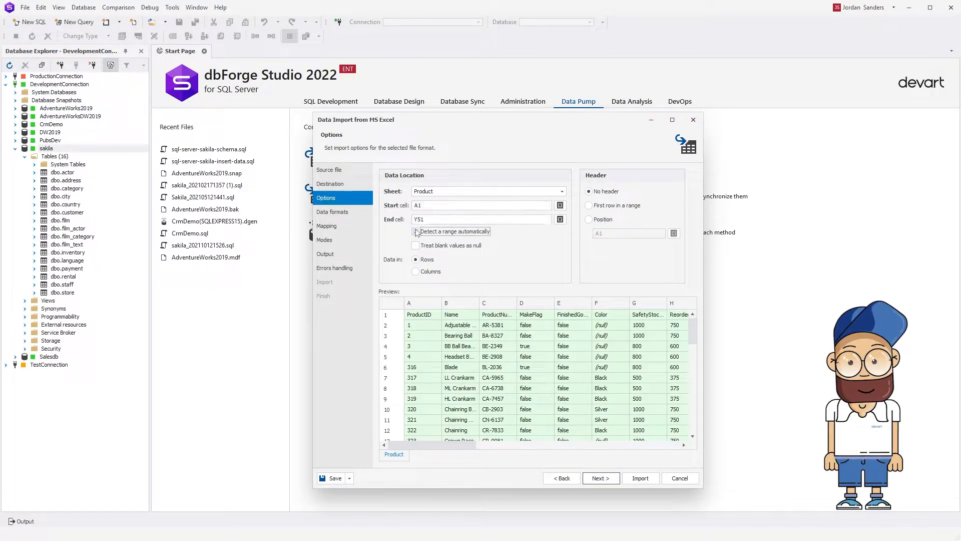
{"action": "left_click", "coordinate": [425, 221]}
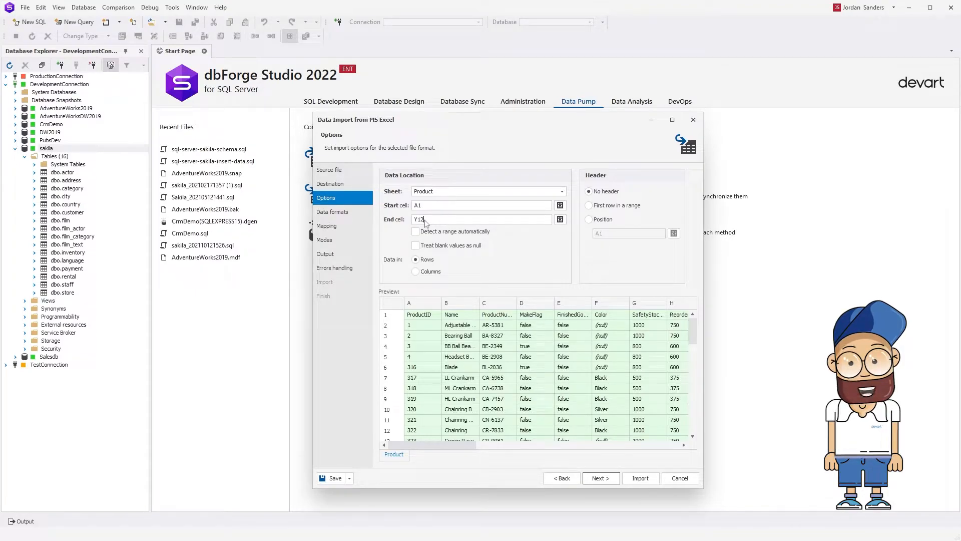
{"action": "left_click", "coordinate": [416, 272]}
{"action": "left_click", "coordinate": [416, 259]}
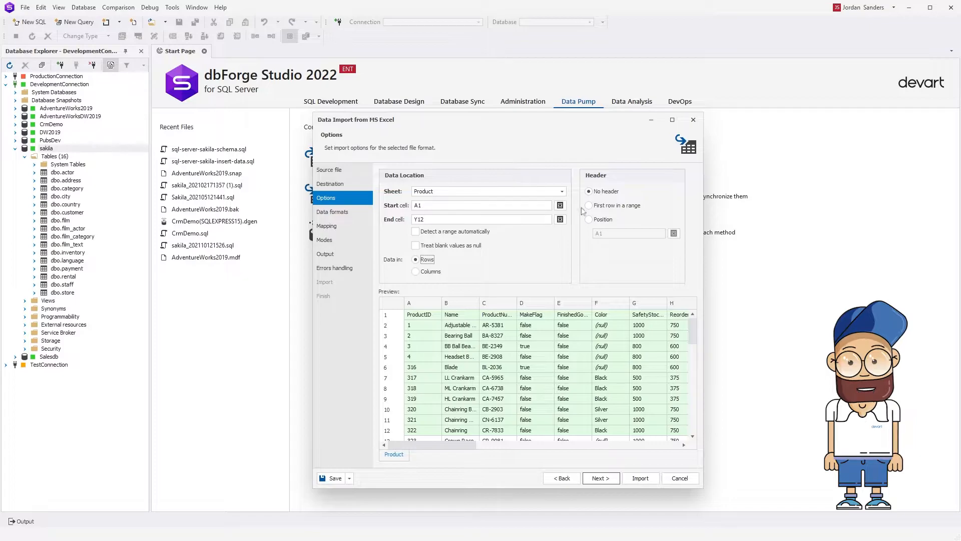
Use the first row in the range as the header and continue to the data formats.
{"action": "left_click", "coordinate": [590, 207]}
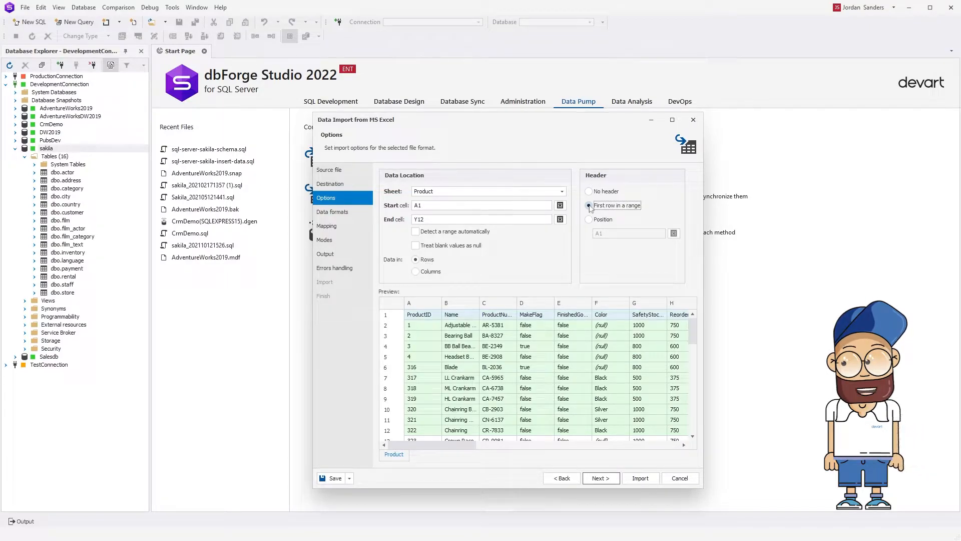
{"action": "left_click", "coordinate": [589, 218]}
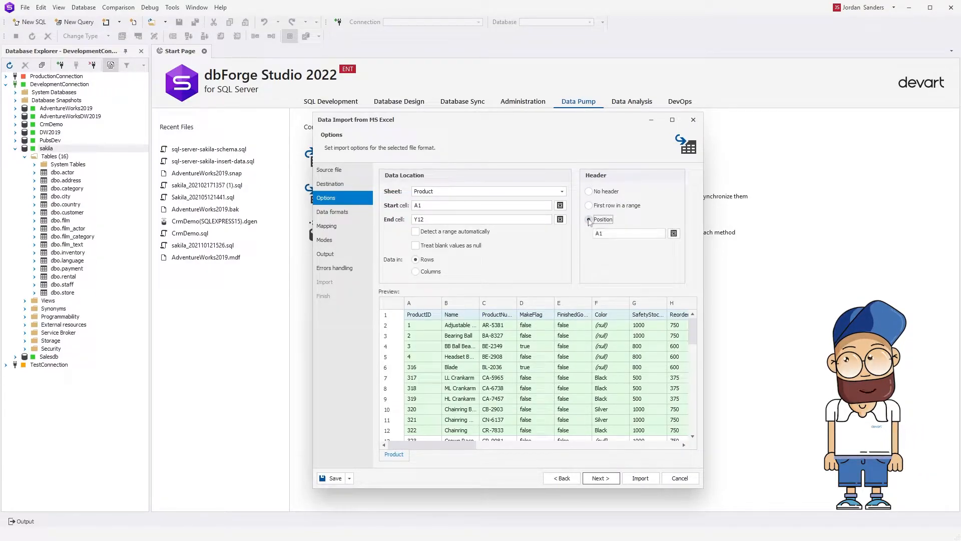
{"action": "left_click", "coordinate": [589, 192]}
{"action": "left_click", "coordinate": [590, 206]}
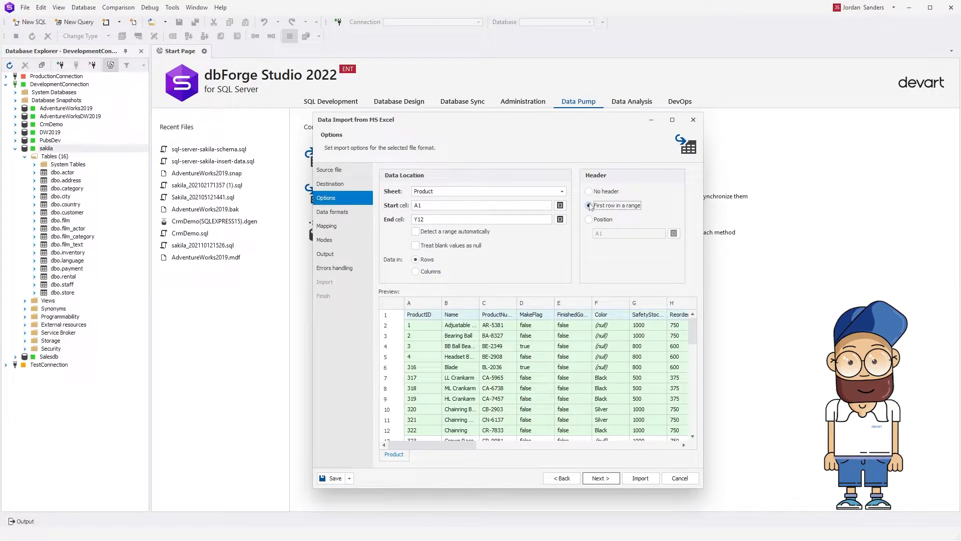
{"action": "left_click", "coordinate": [615, 479]}
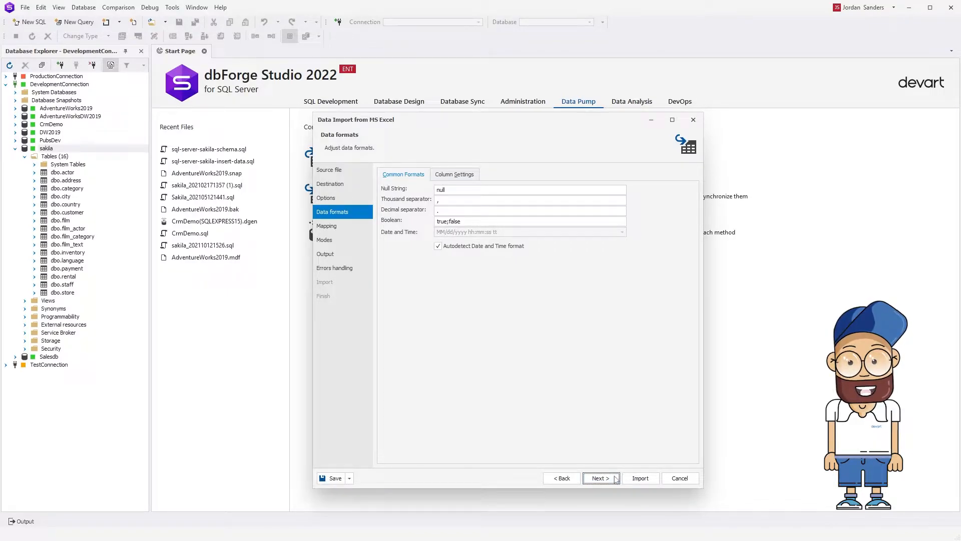
Review the format settings of the individual columns from ProductID to Color and the common formats, then continue to the column mapping.
{"action": "left_click", "coordinate": [477, 175]}
{"action": "left_click", "coordinate": [388, 202]}
{"action": "left_click", "coordinate": [389, 213]}
{"action": "left_click", "coordinate": [388, 223]}
{"action": "left_click", "coordinate": [388, 234]}
{"action": "left_click", "coordinate": [388, 244]}
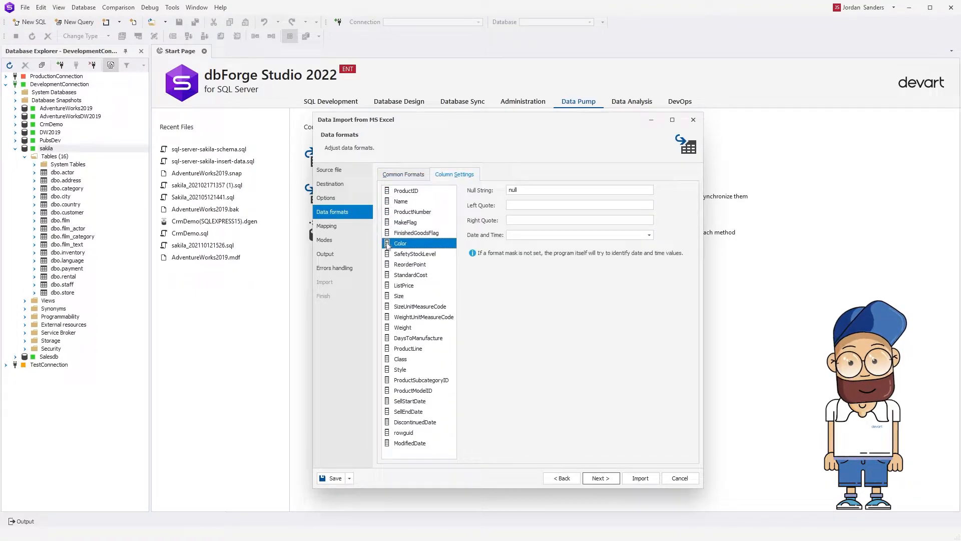
{"action": "left_click", "coordinate": [403, 175]}
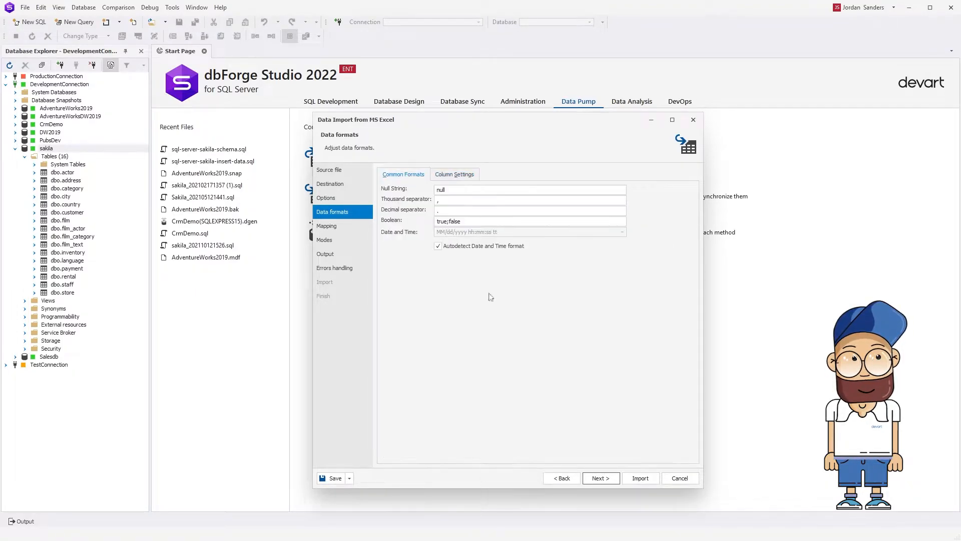
{"action": "left_click", "coordinate": [616, 478]}
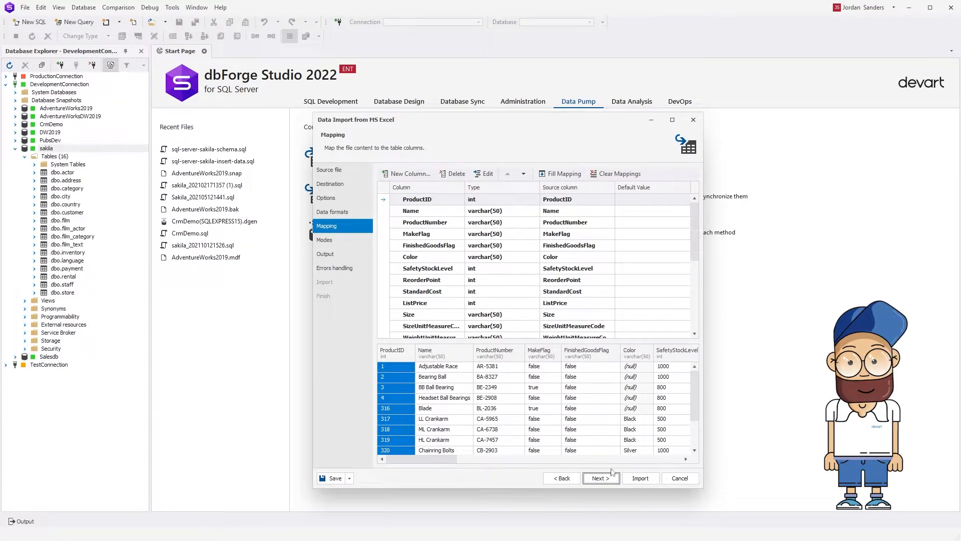
Edit the ProductID column's properties to disallow nulls and make it the primary key.
{"action": "left_click", "coordinate": [491, 178]}
{"action": "left_click", "coordinate": [429, 235]}
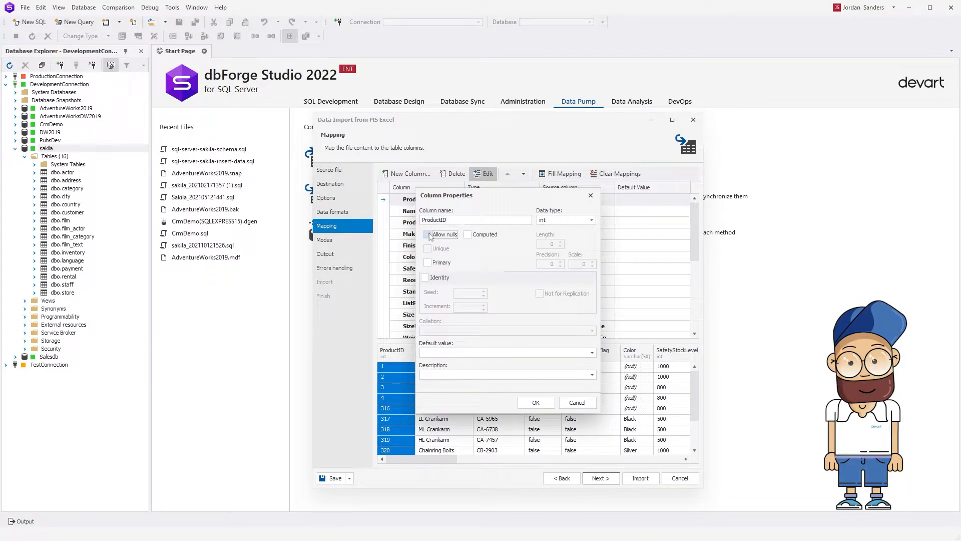
{"action": "left_click", "coordinate": [428, 262]}
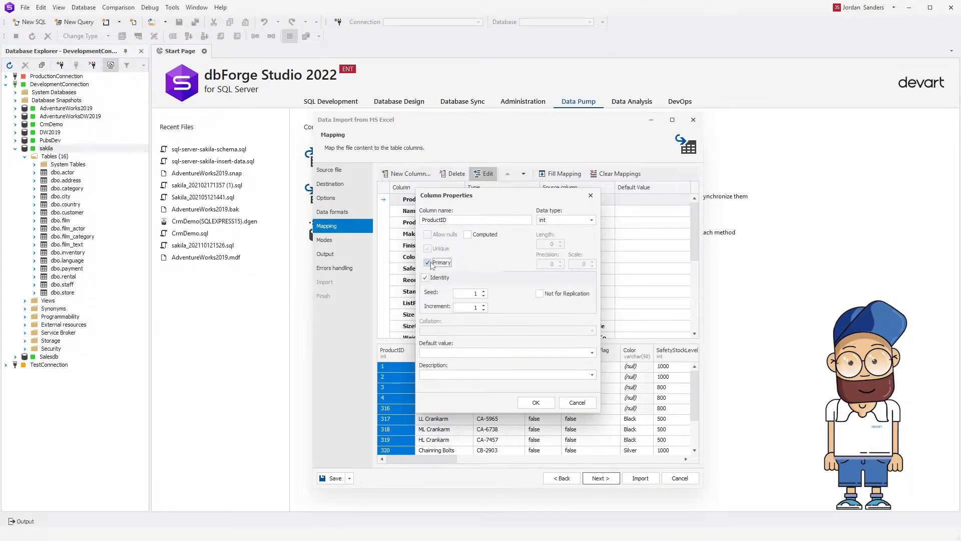
{"action": "left_click", "coordinate": [536, 402]}
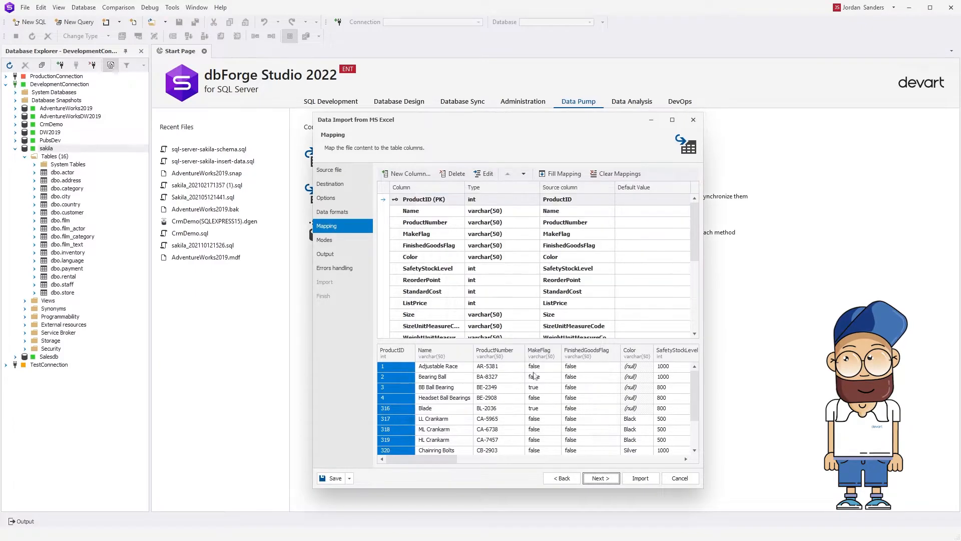
Import the data directly to the database in Append mode with the default error handling, and finish the wizard.
{"action": "left_click", "coordinate": [615, 478]}
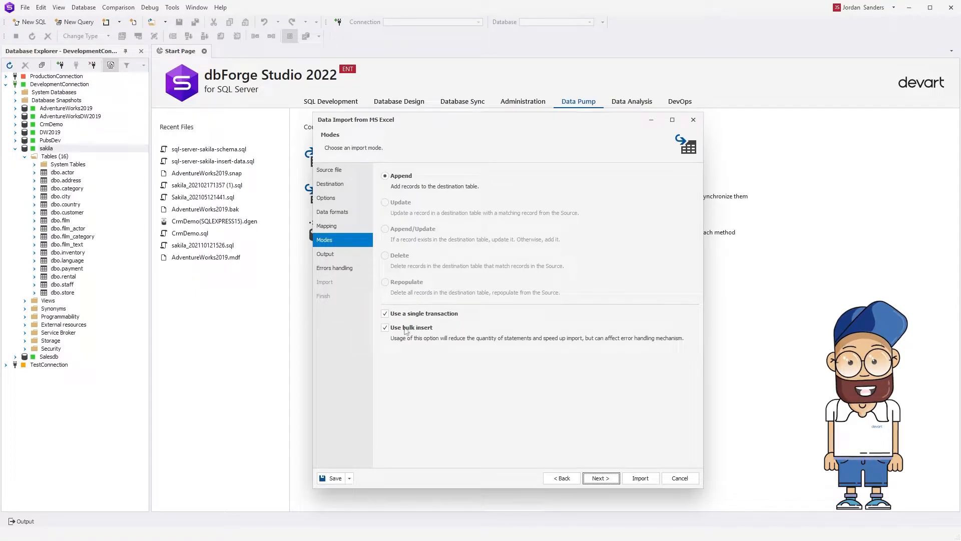
{"action": "left_click", "coordinate": [614, 479]}
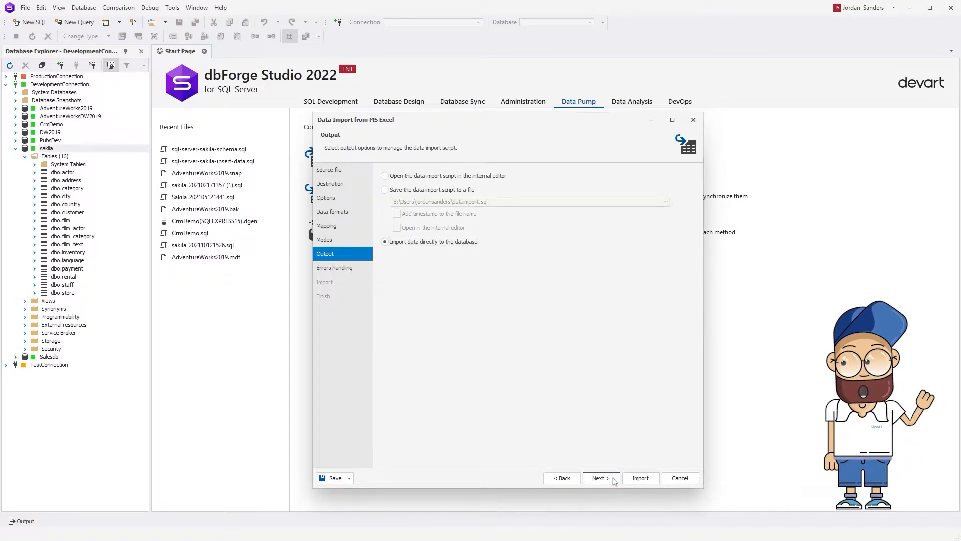
{"action": "left_click", "coordinate": [615, 480]}
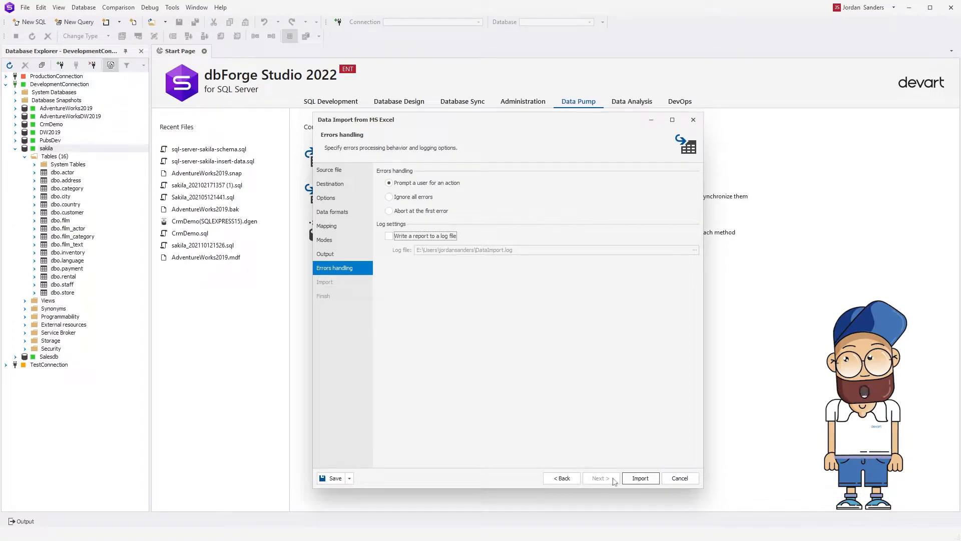
{"action": "left_click", "coordinate": [640, 478]}
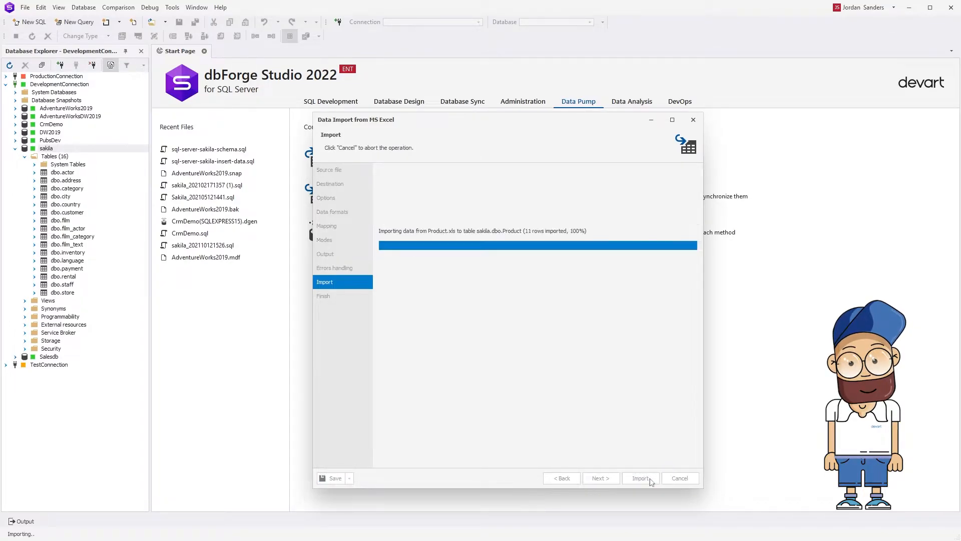
{"action": "left_click", "coordinate": [641, 478]}
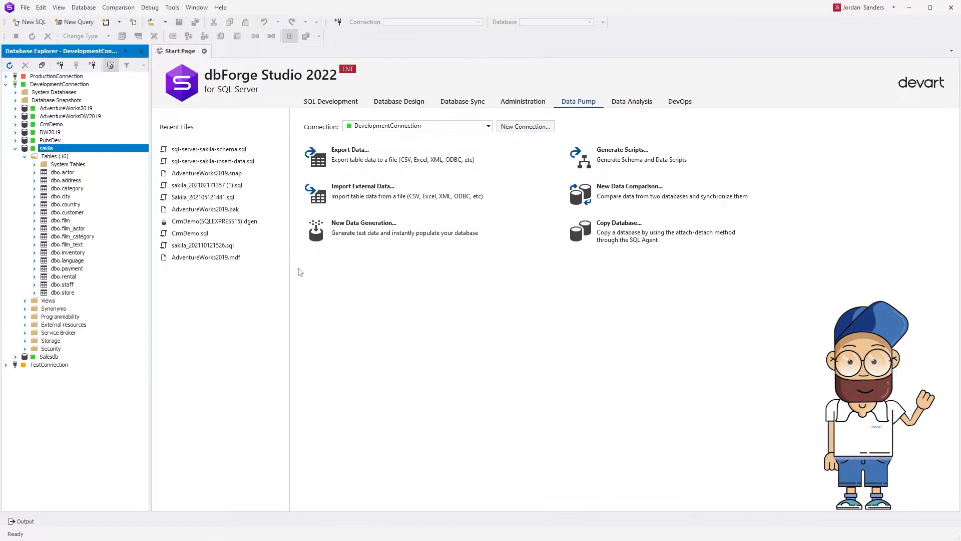
Start a new Excel data import into the sakila database, filter the tables by "pro" and choose the existing Product table as destination.
{"action": "right_click", "coordinate": [102, 150]}
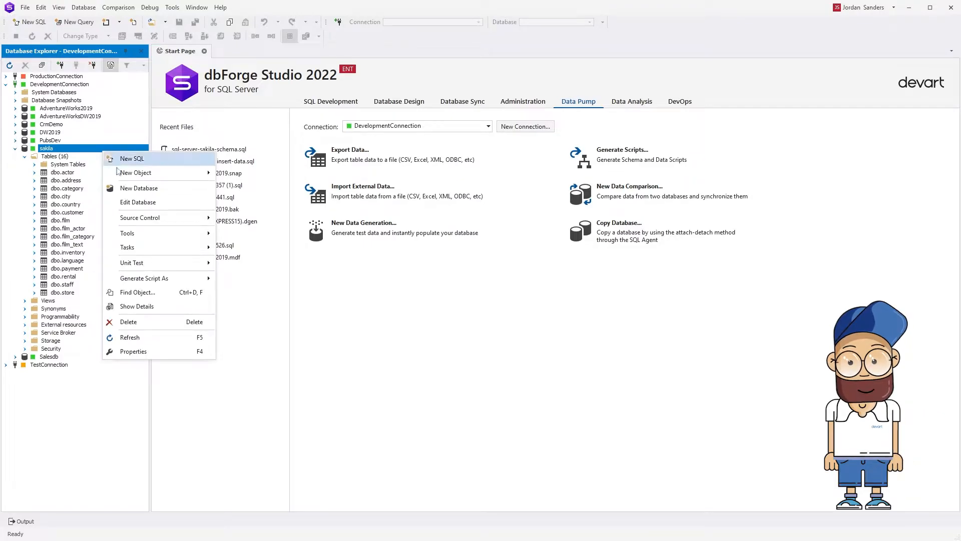
{"action": "mouse_move", "coordinate": [140, 233]}
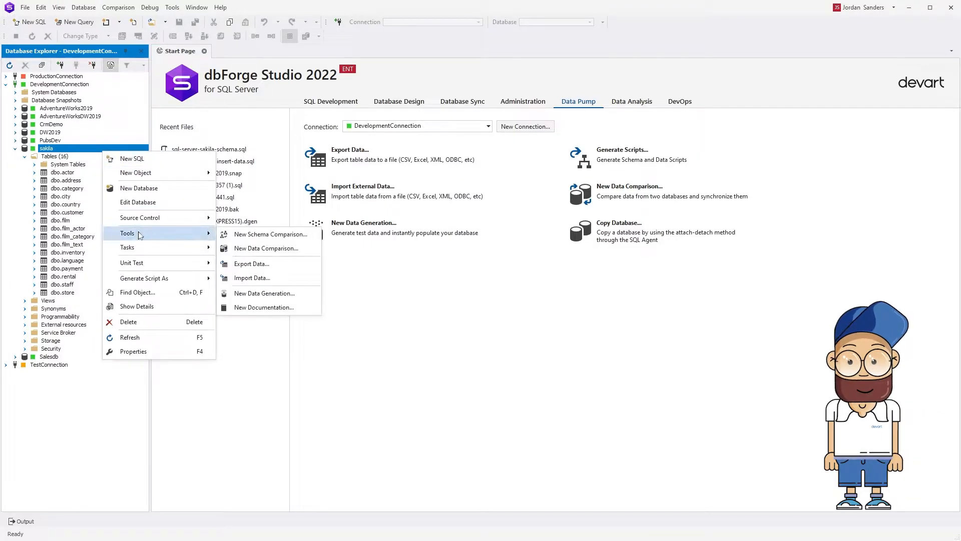
{"action": "left_click", "coordinate": [261, 278]}
{"action": "left_click", "coordinate": [573, 448]}
{"action": "type", "text": "p"}
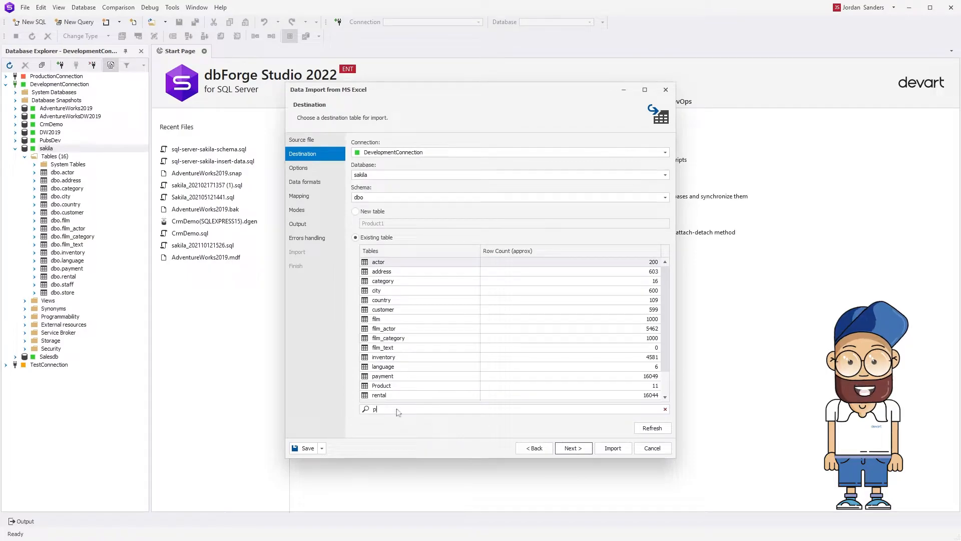
{"action": "left_click", "coordinate": [405, 263]}
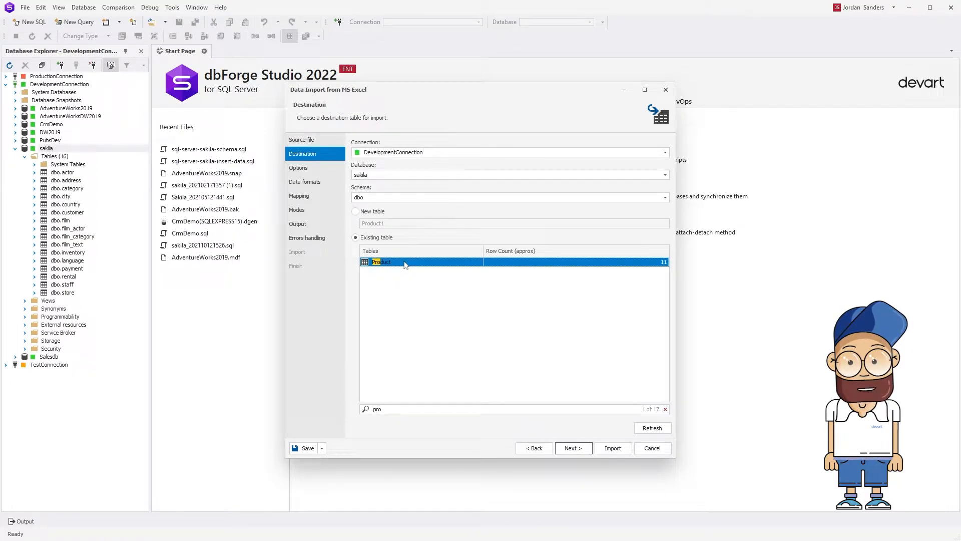
{"action": "left_click", "coordinate": [573, 448]}
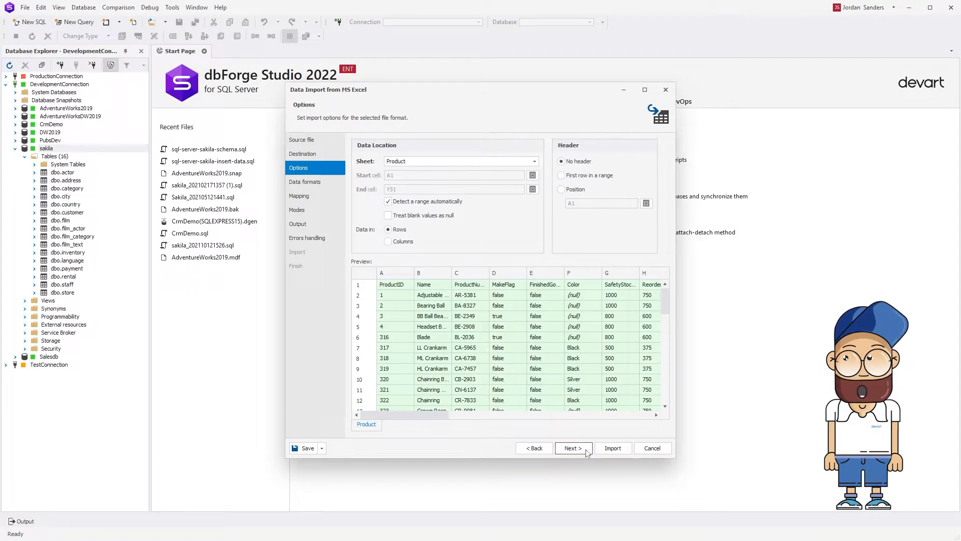
Use the first row in the range as the header and accept the default data formats and column mapping.
{"action": "left_click", "coordinate": [561, 175]}
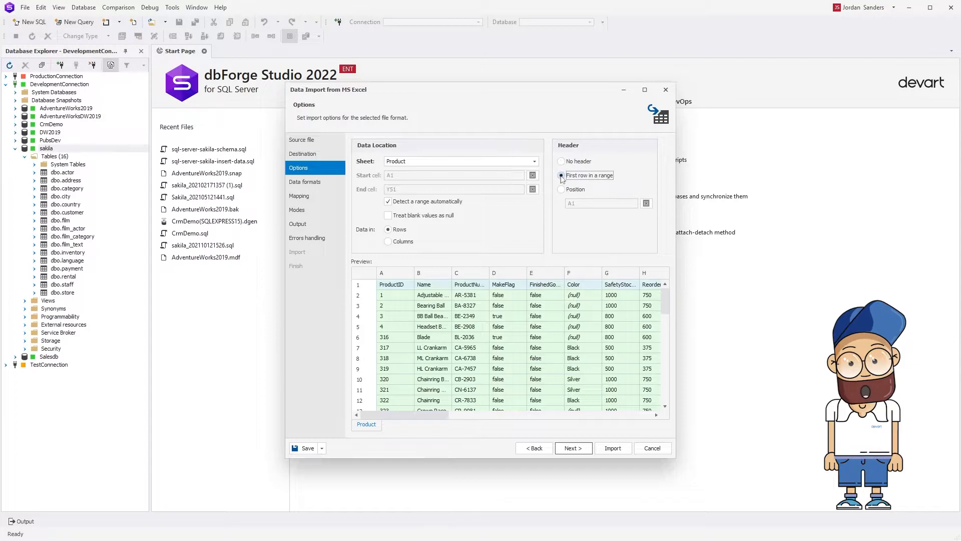
{"action": "left_click", "coordinate": [585, 449]}
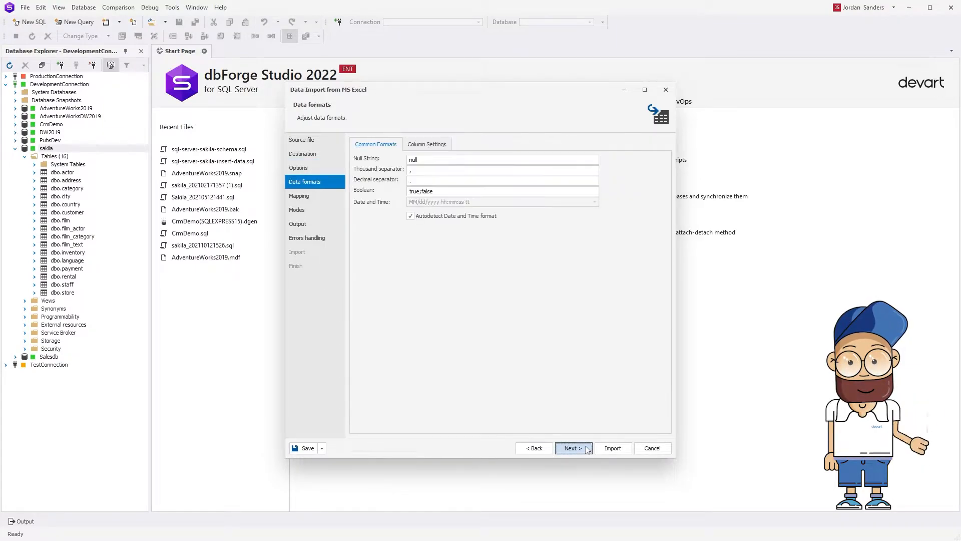
{"action": "left_click", "coordinate": [587, 448]}
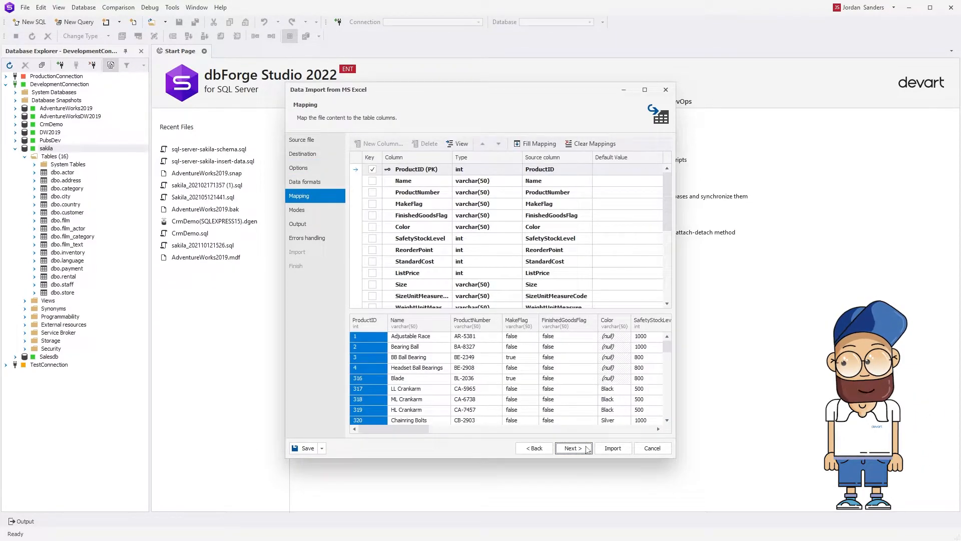
{"action": "left_click", "coordinate": [587, 449]}
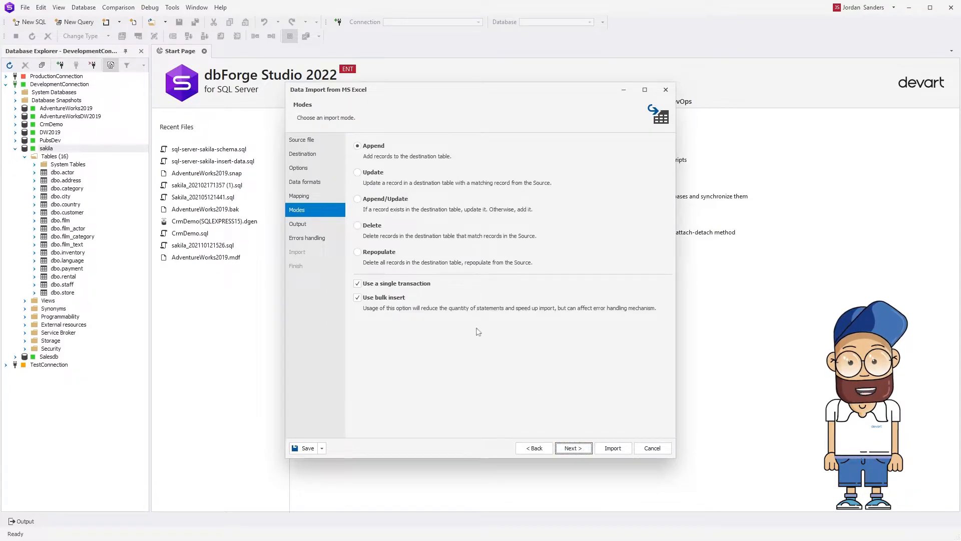
Choose the Append/Update mode, run the import directly to the database with default error handling, and finish the wizard.
{"action": "left_click", "coordinate": [357, 199]}
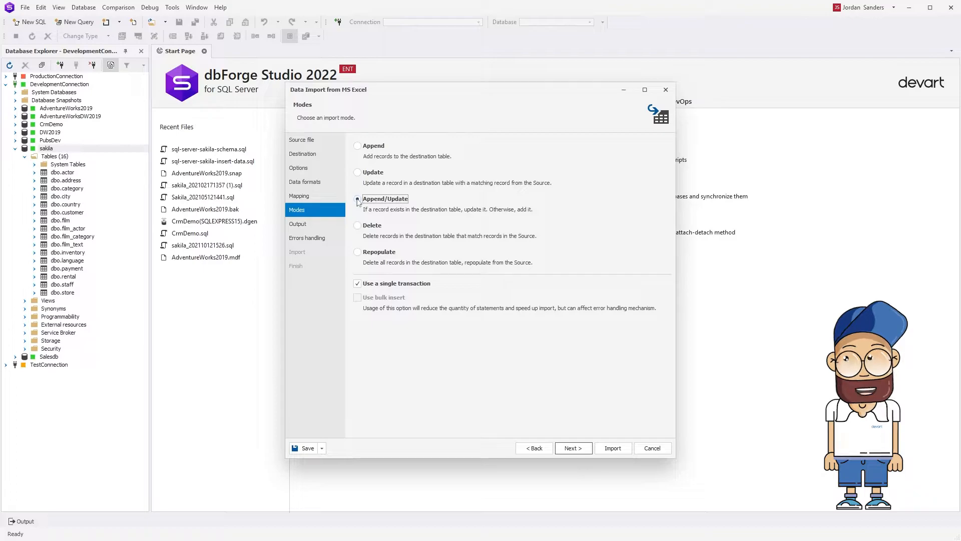
{"action": "left_click", "coordinate": [588, 449]}
{"action": "left_click", "coordinate": [573, 448]}
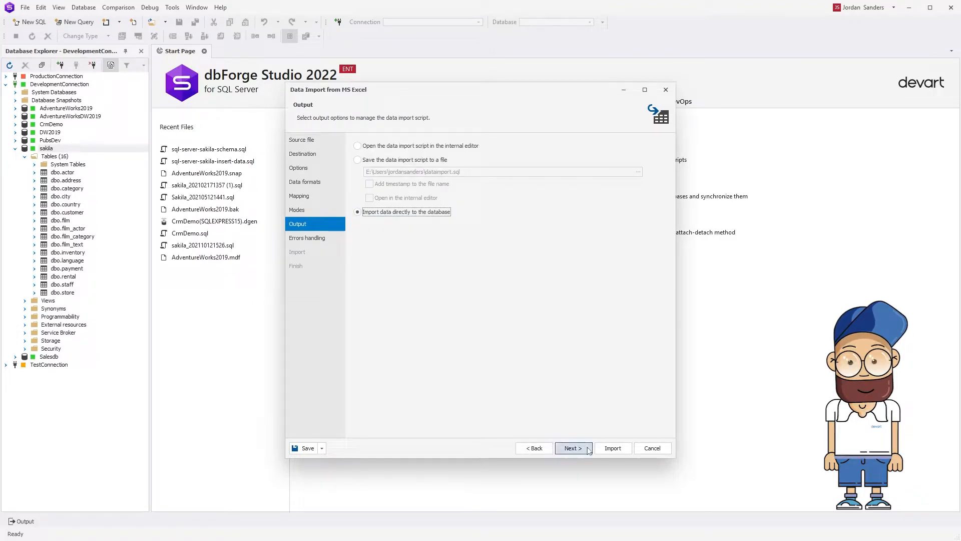
{"action": "left_click", "coordinate": [612, 449]}
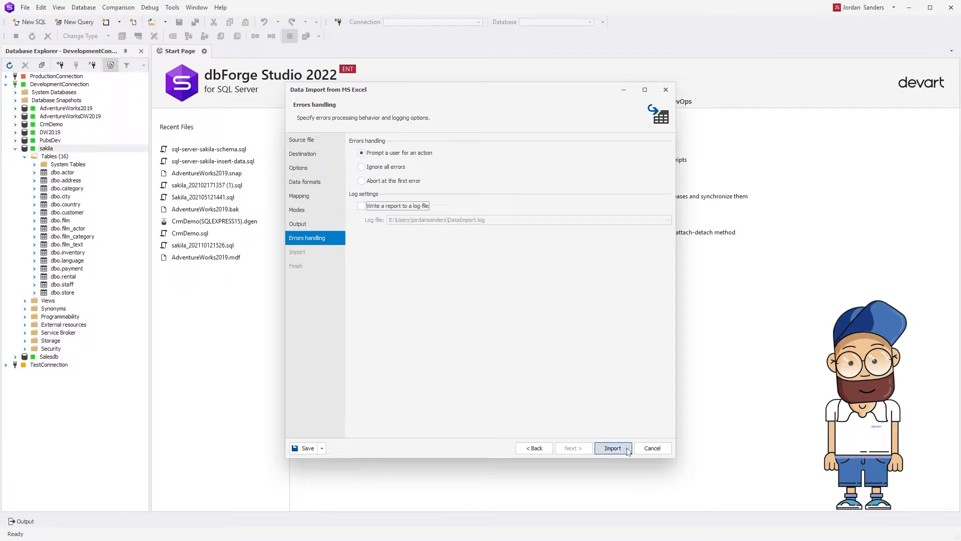
{"action": "key", "text": "Return"}
Refresh the database objects and retrieve the data of the dbo.Product table in sakila.
{"action": "left_click", "coordinate": [11, 65]}
{"action": "left_click", "coordinate": [88, 281]}
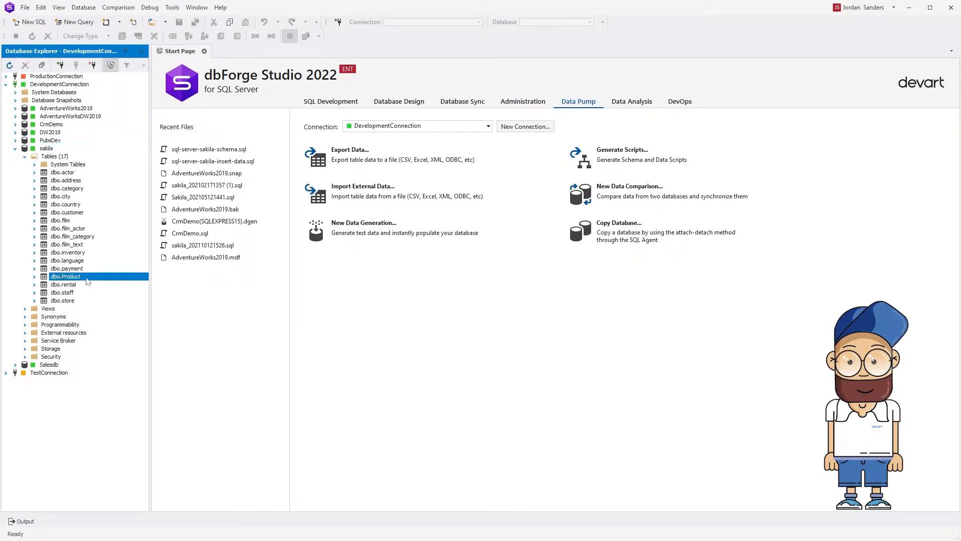
{"action": "right_click", "coordinate": [88, 282]}
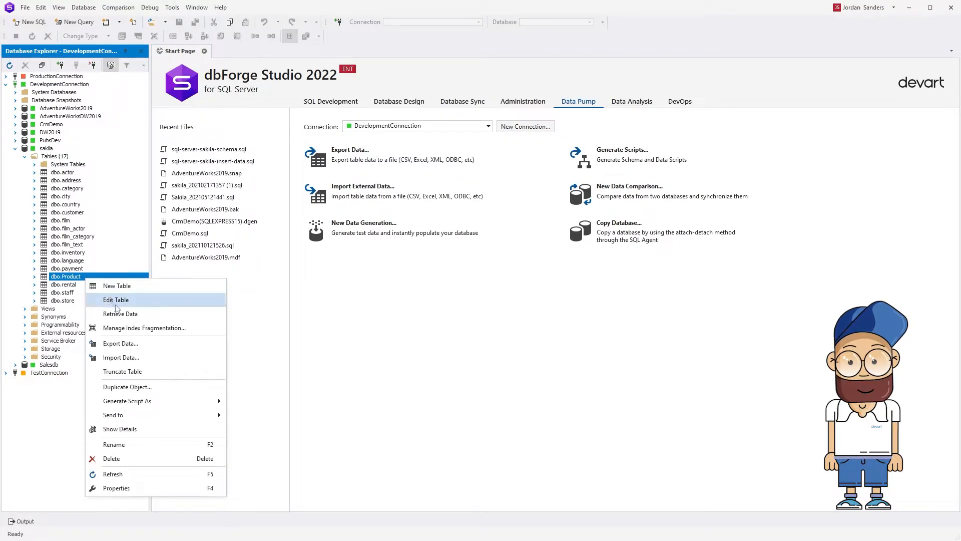
{"action": "left_click", "coordinate": [125, 317]}
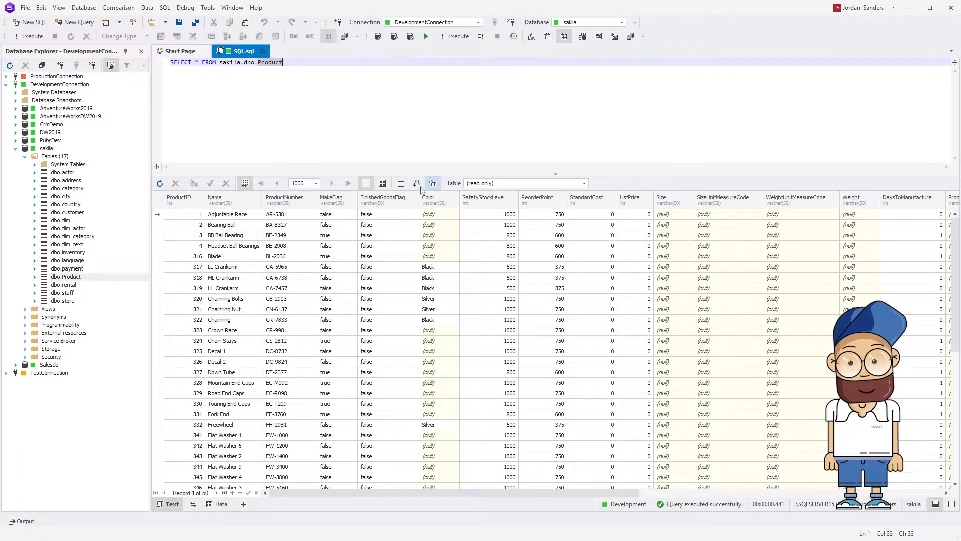
Start a data export of the dbo.Product table in SQL format and add the payment table to the source tables.
{"action": "right_click", "coordinate": [86, 277]}
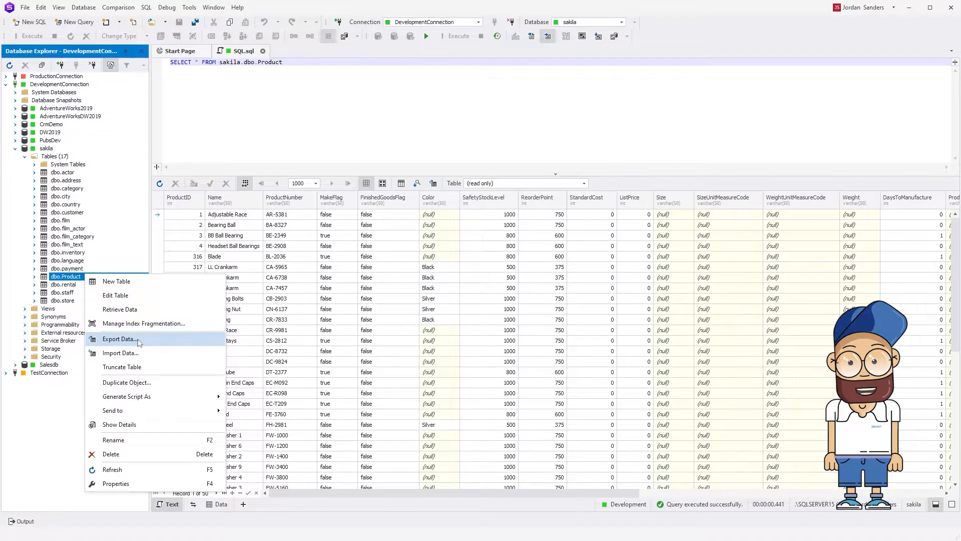
{"action": "left_click", "coordinate": [139, 343]}
{"action": "left_click", "coordinate": [634, 304]}
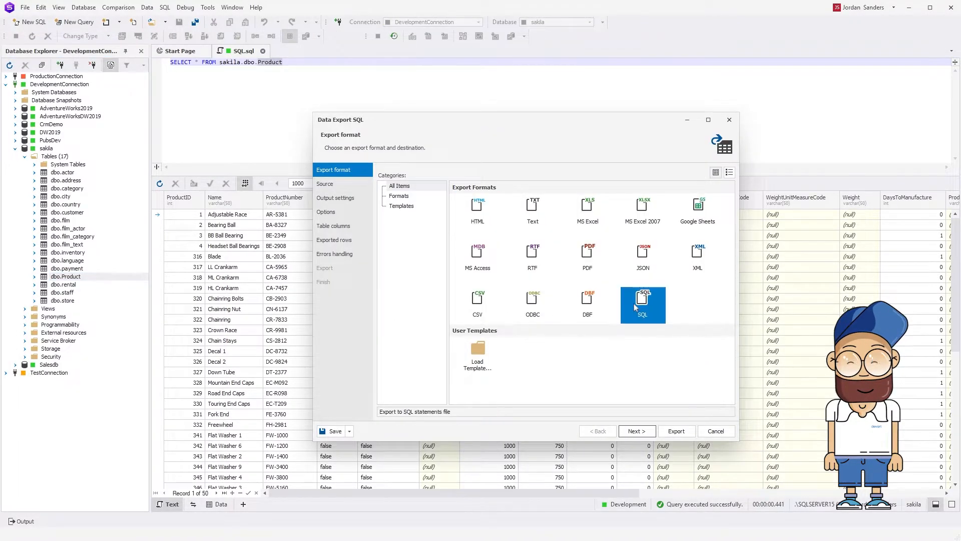
{"action": "left_click", "coordinate": [647, 432]}
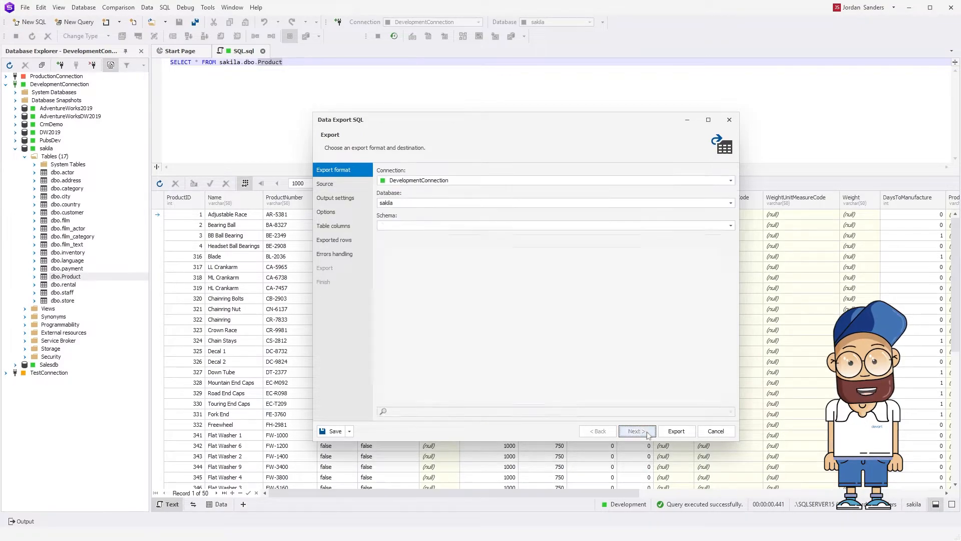
{"action": "left_click", "coordinate": [350, 432]}
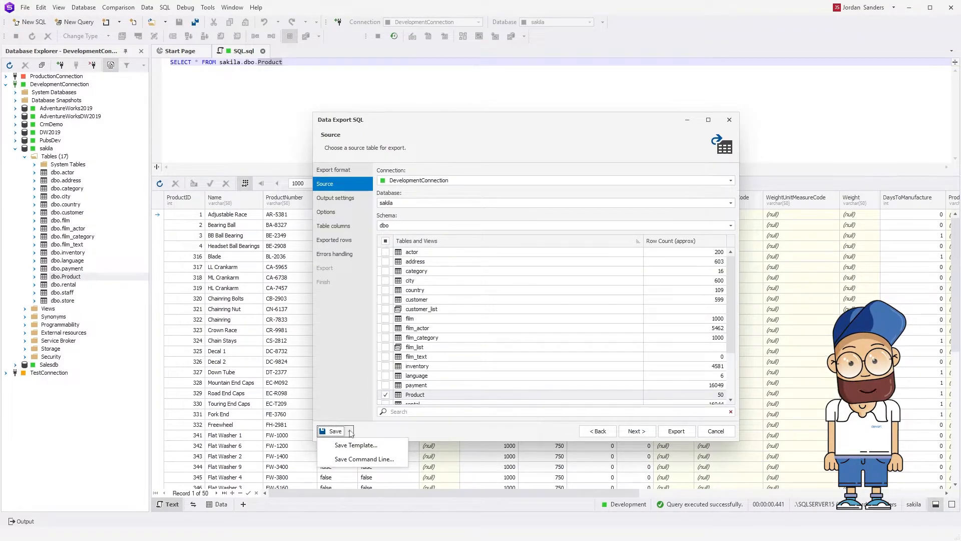
{"action": "left_click", "coordinate": [350, 432]}
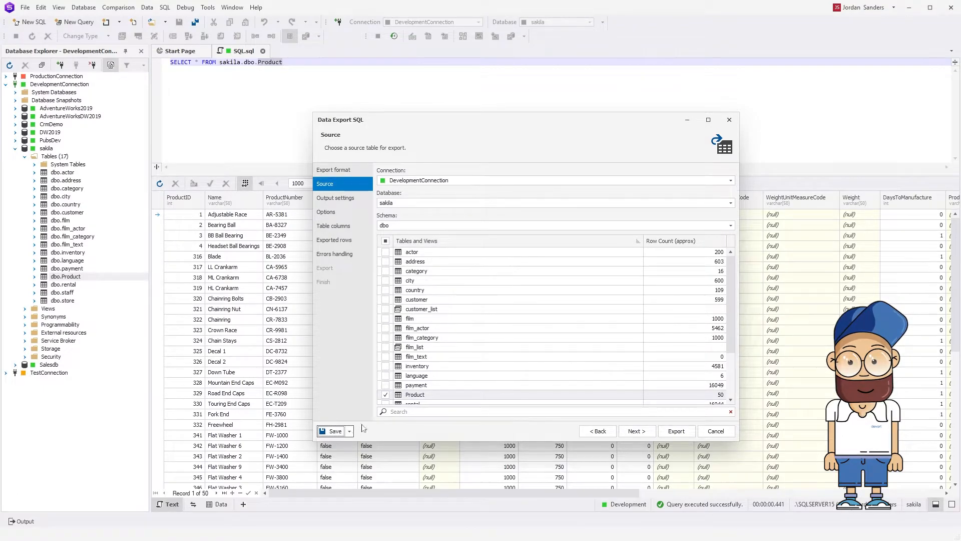
{"action": "left_click", "coordinate": [429, 398]}
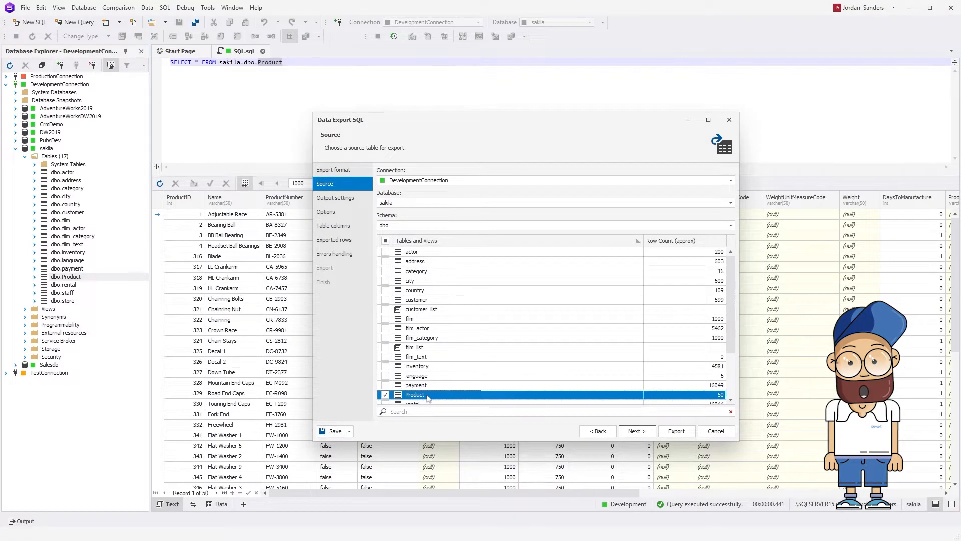
{"action": "left_click", "coordinate": [386, 386]}
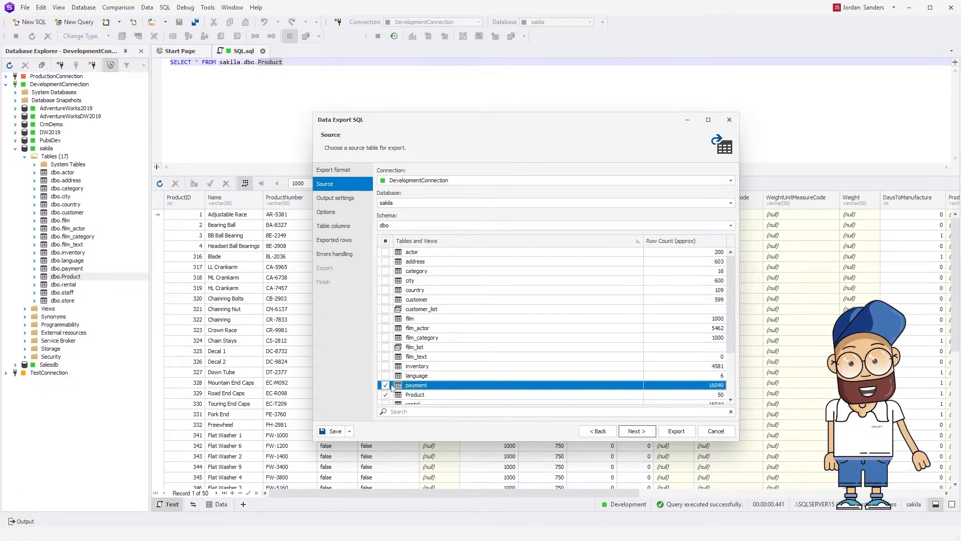
Keep the export into separated files, INSERT statements with the database name included, and all columns of the payment and Product tables.
{"action": "left_click", "coordinate": [648, 433]}
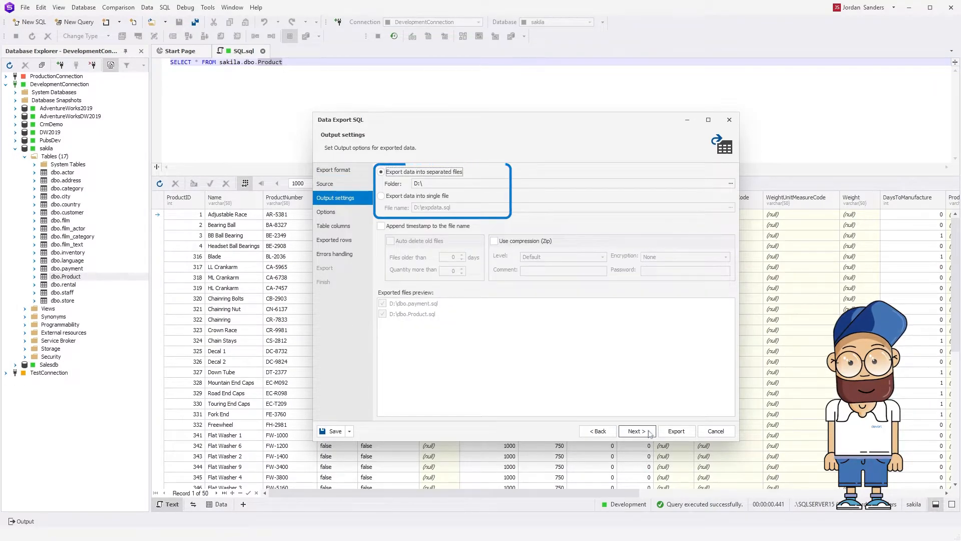
{"action": "left_click", "coordinate": [649, 432]}
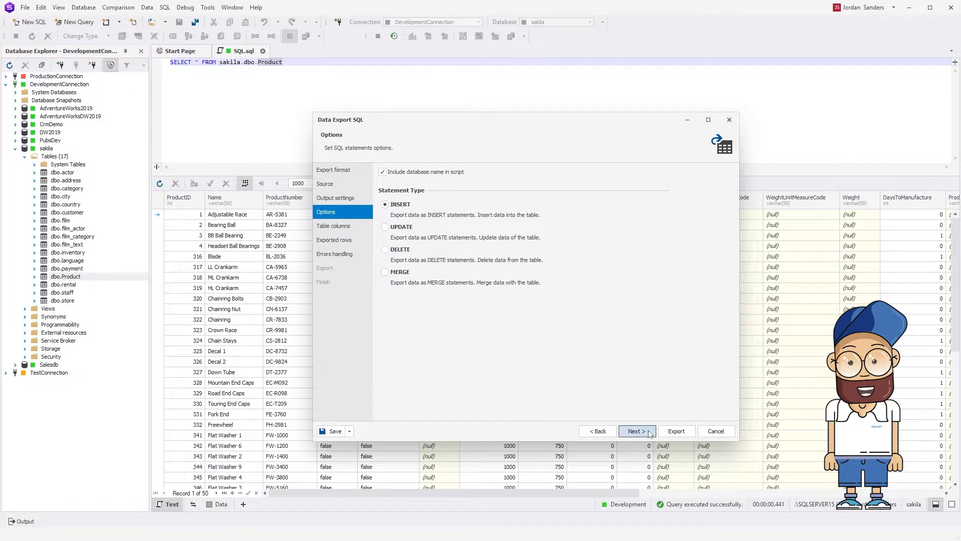
{"action": "left_click", "coordinate": [649, 432]}
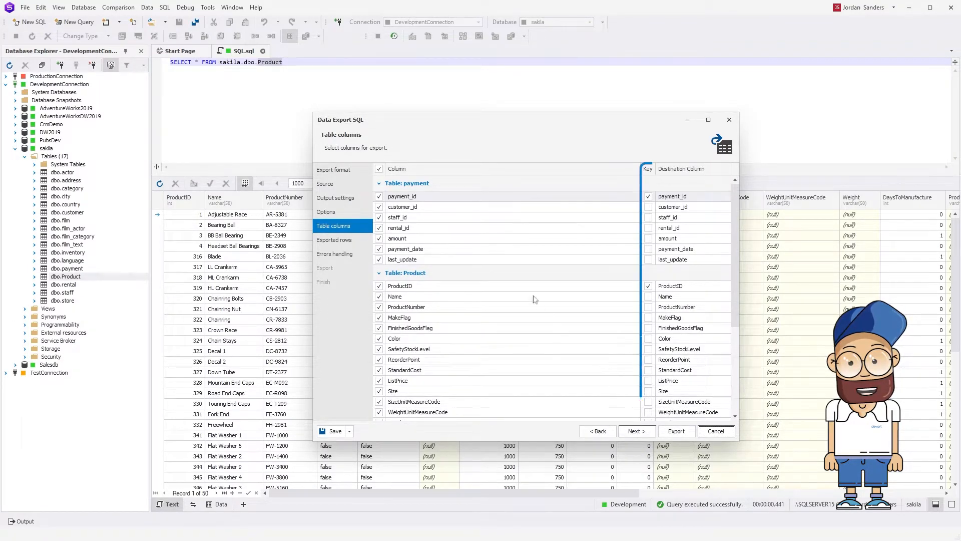
{"action": "left_click", "coordinate": [450, 201]}
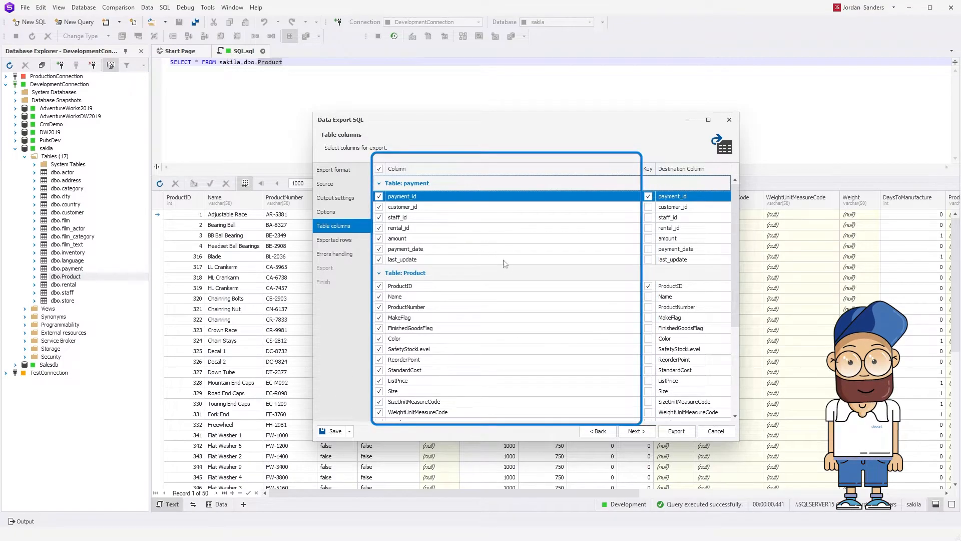
{"action": "left_click", "coordinate": [651, 433]}
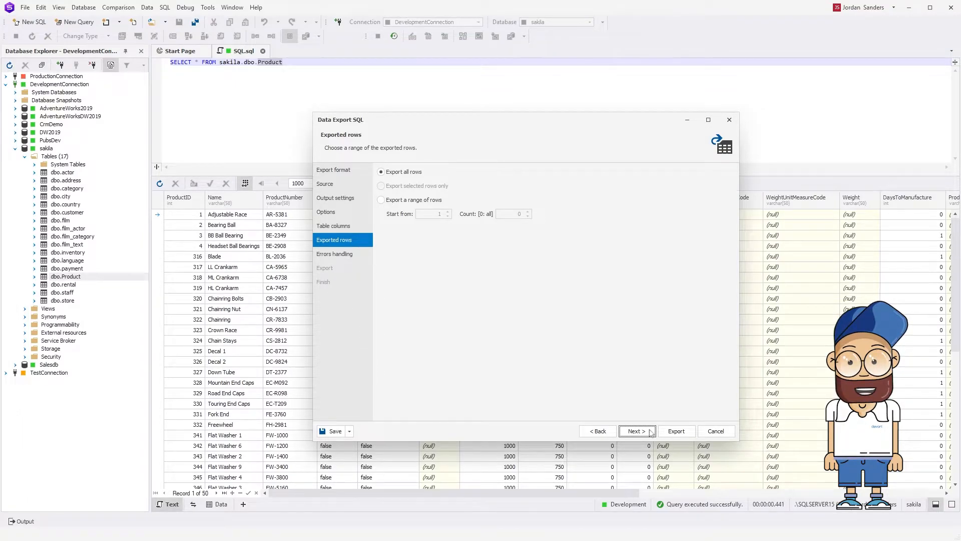
Limit the export to a range of 100 rows starting from row 1 and run it with default error handling.
{"action": "left_click", "coordinate": [382, 200]}
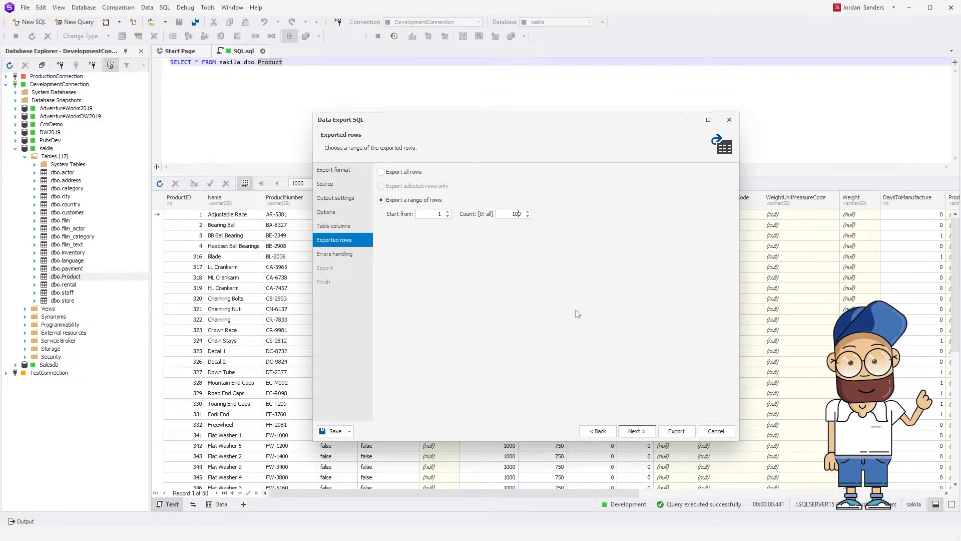
{"action": "left_click", "coordinate": [649, 431]}
{"action": "left_click", "coordinate": [674, 431]}
Open dbo.payment.sql and dbo.Product.sql from the export's result folder and view both generated scripts.
{"action": "left_click", "coordinate": [461, 288]}
{"action": "right_click", "coordinate": [612, 257]}
{"action": "left_click", "coordinate": [633, 260]}
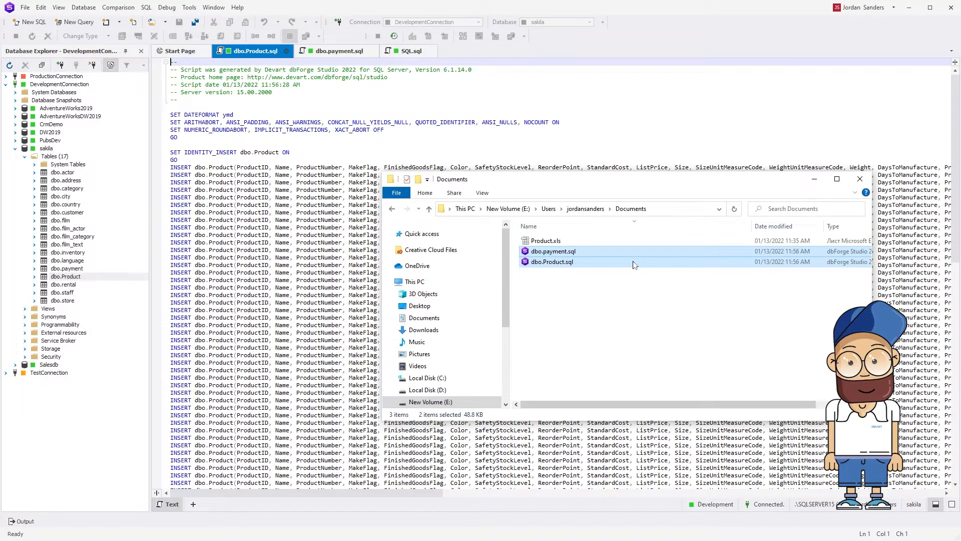
{"action": "left_click", "coordinate": [349, 53]}
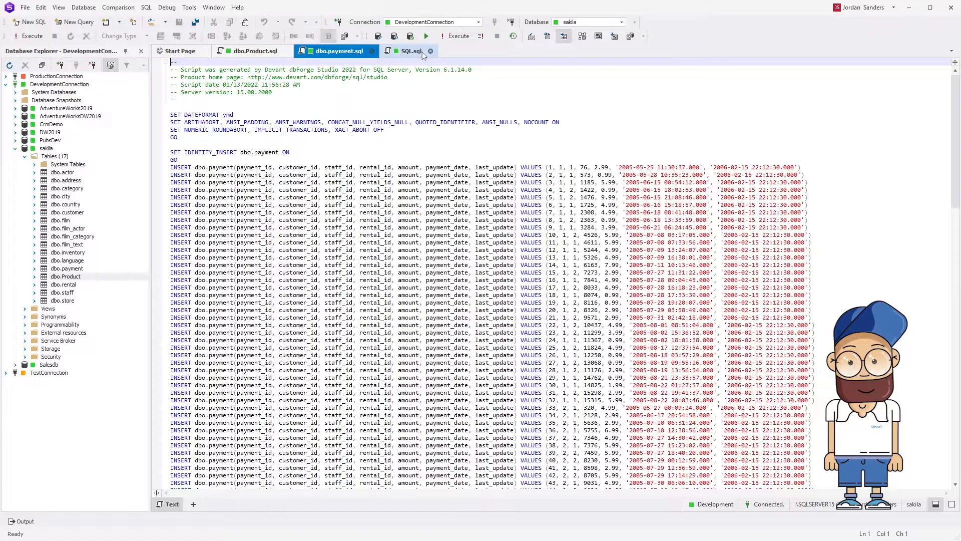
Return to the SQL.sql query result, select the first four Product rows and start a data export from them.
{"action": "left_click", "coordinate": [411, 52]}
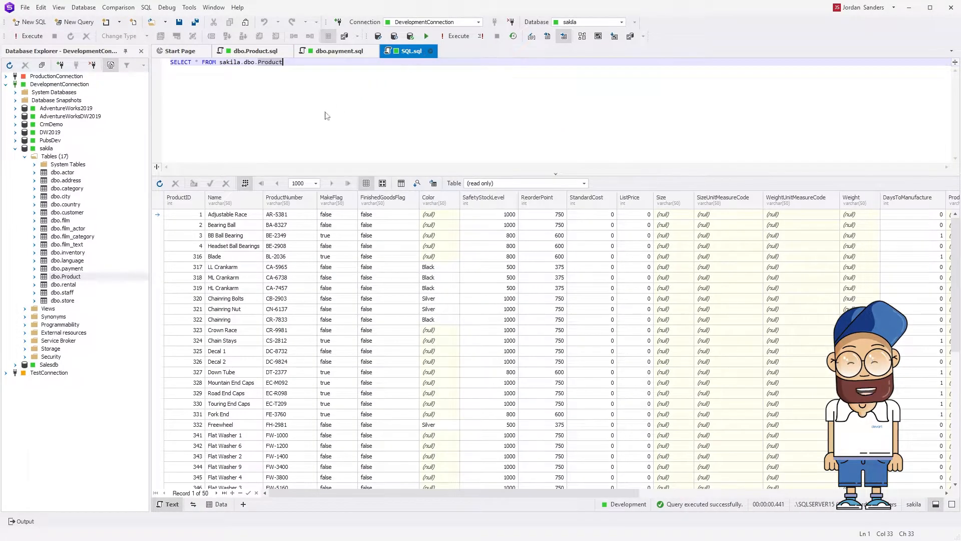
{"action": "left_click_drag", "start_coordinate": [161, 215], "coordinate": [161, 249]}
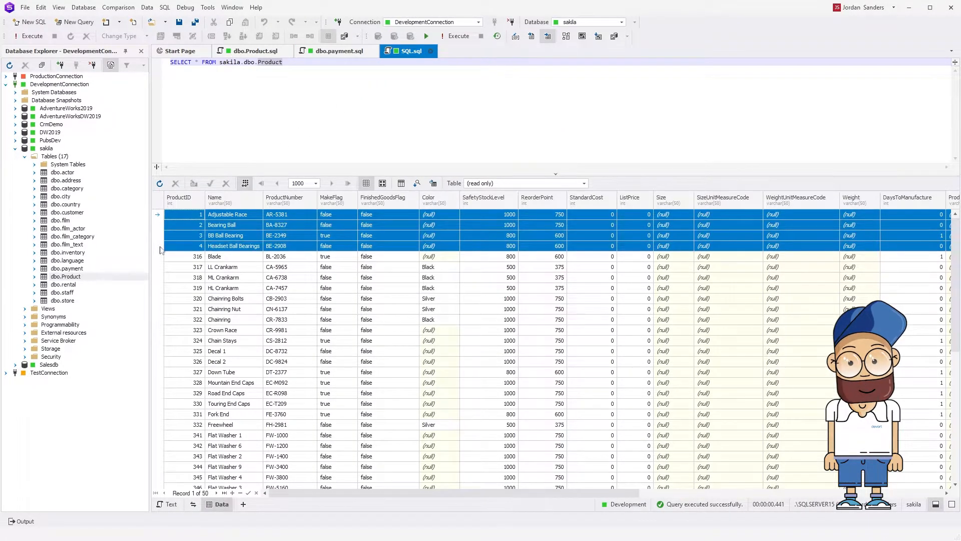
{"action": "right_click", "coordinate": [194, 217]}
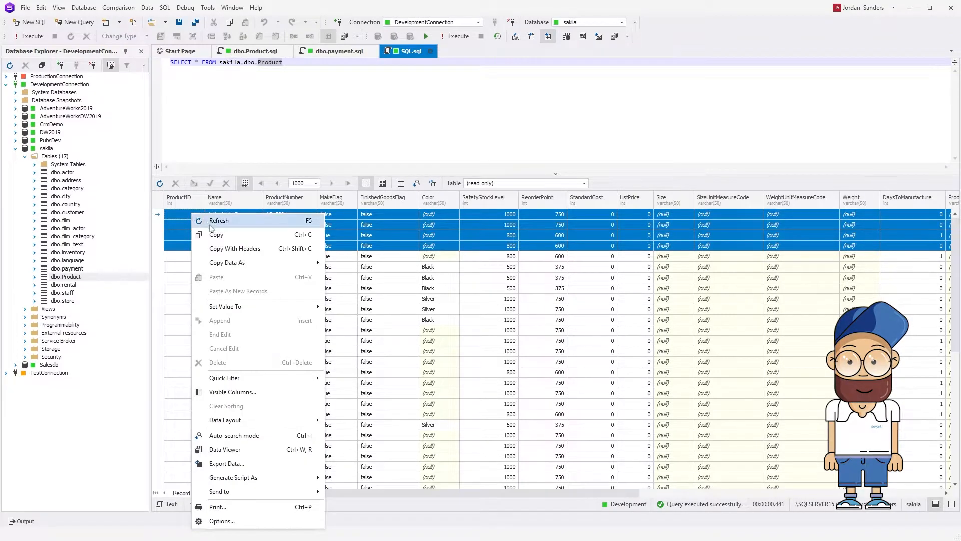
{"action": "left_click", "coordinate": [249, 465]}
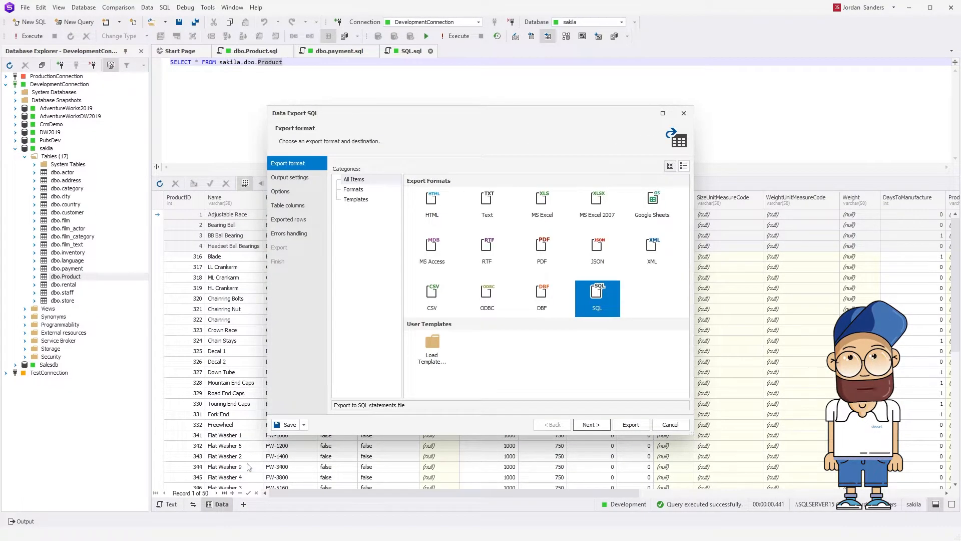
Export the rows in SQL format to a single file and set the statement type to MERGE.
{"action": "left_click", "coordinate": [600, 425]}
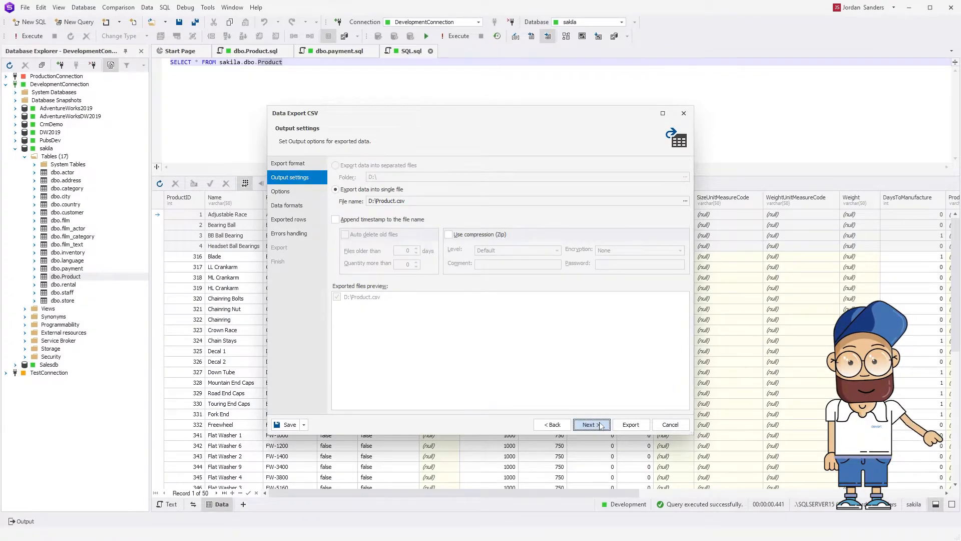
{"action": "left_click", "coordinate": [601, 425]}
{"action": "left_click", "coordinate": [340, 266]}
{"action": "left_click", "coordinate": [591, 425]}
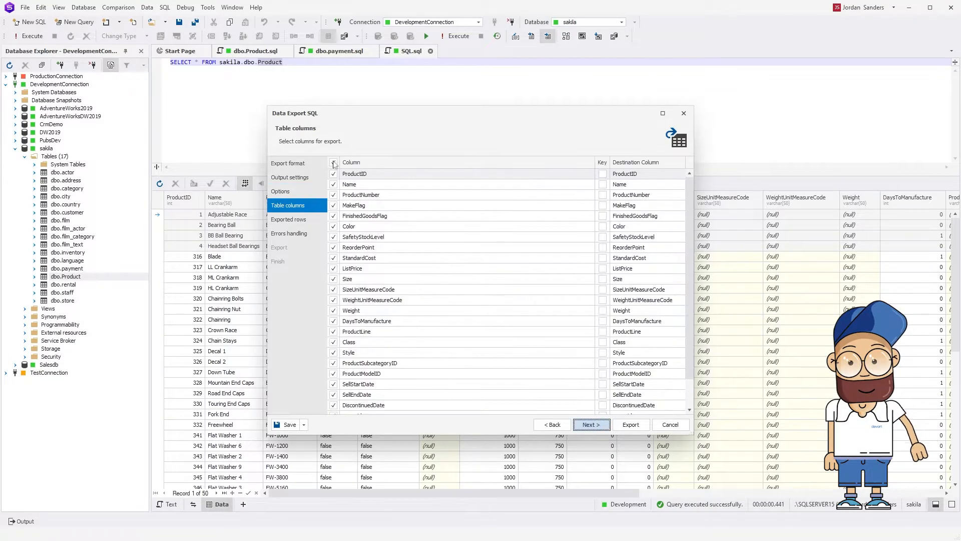
Export only the ProductID, Name, ProductNumber, MakeFlag, FinishedGoodsFlag and Color columns, with ProductID as the key.
{"action": "left_click", "coordinate": [334, 173]}
{"action": "left_click", "coordinate": [334, 184]}
{"action": "left_click", "coordinate": [334, 195]}
{"action": "left_click", "coordinate": [334, 206]}
{"action": "left_click", "coordinate": [333, 216]}
{"action": "left_click", "coordinate": [334, 226]}
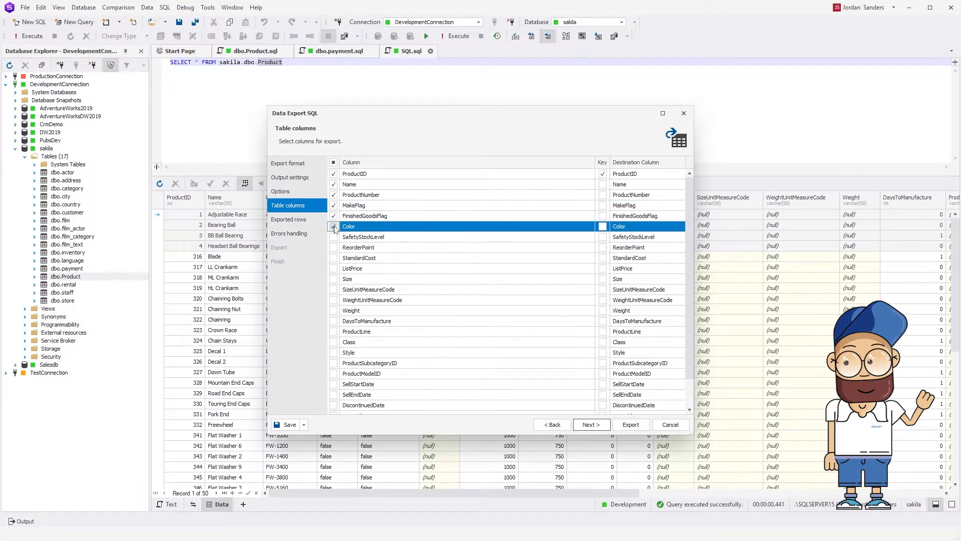
{"action": "left_click", "coordinate": [607, 426]}
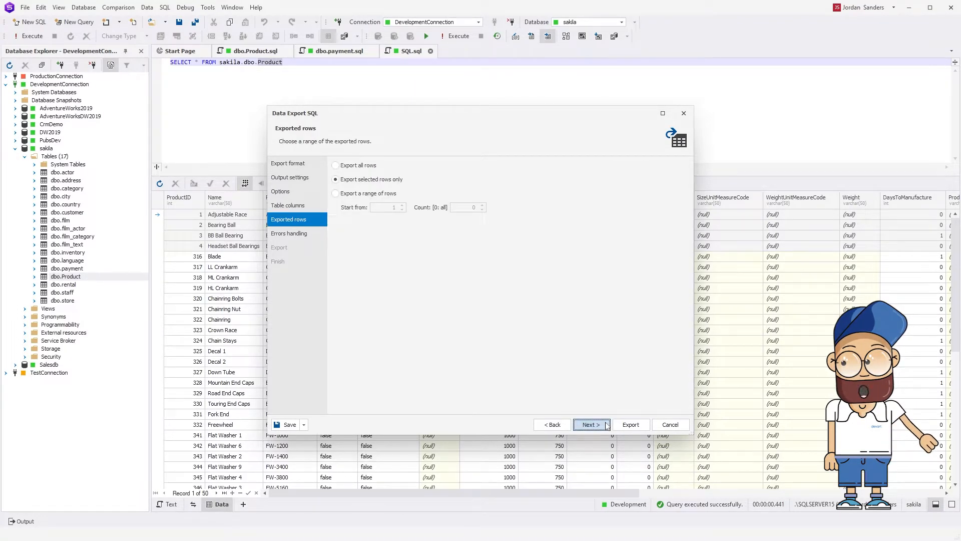
Export the selected rows only, review the resulting SQL file in Notepad and finish the wizard.
{"action": "left_click", "coordinate": [644, 425]}
{"action": "left_click", "coordinate": [414, 267]}
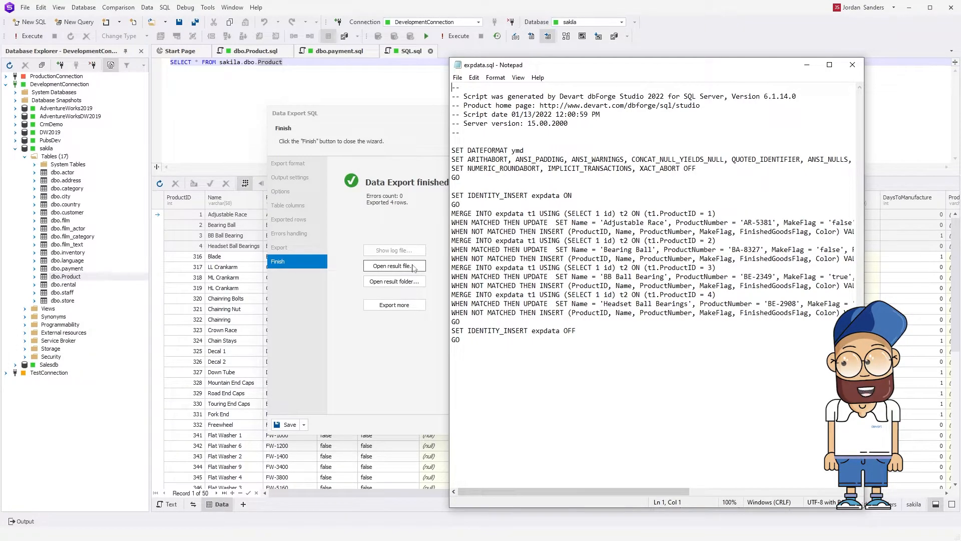
{"action": "left_click", "coordinate": [852, 65]}
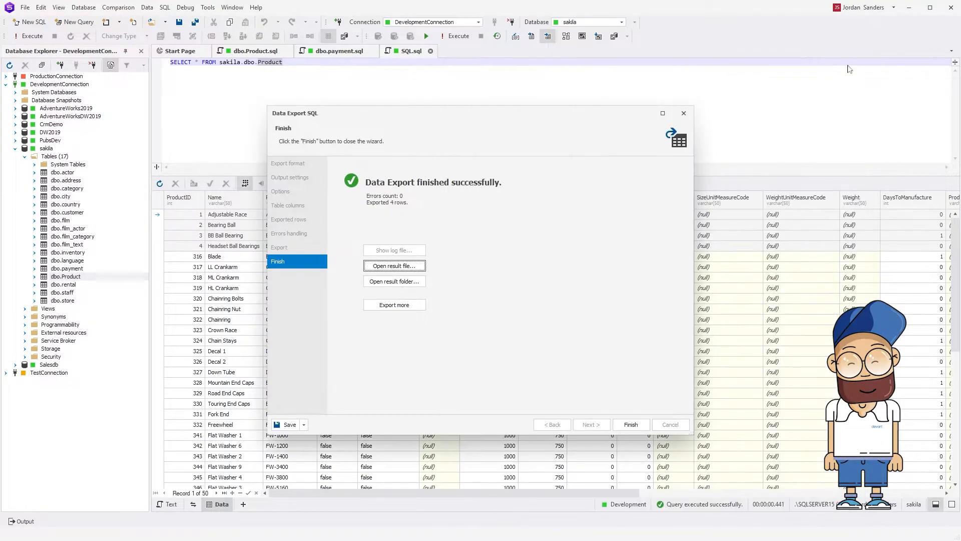
{"action": "left_click", "coordinate": [643, 425]}
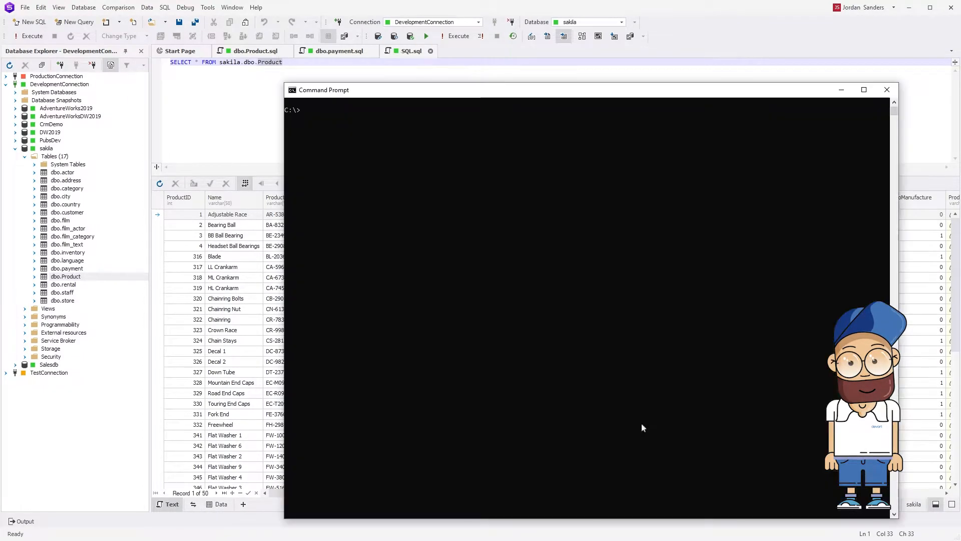
In Command Prompt, display the dbforgesql.com help for the /dataimport operation and the /dataexport operation.
{"action": "type", "text": "\"C:\\Program Files\\Devart\\dbForge Studio for SQL Server\\dbforgesql.com\" /dataimport /?"}
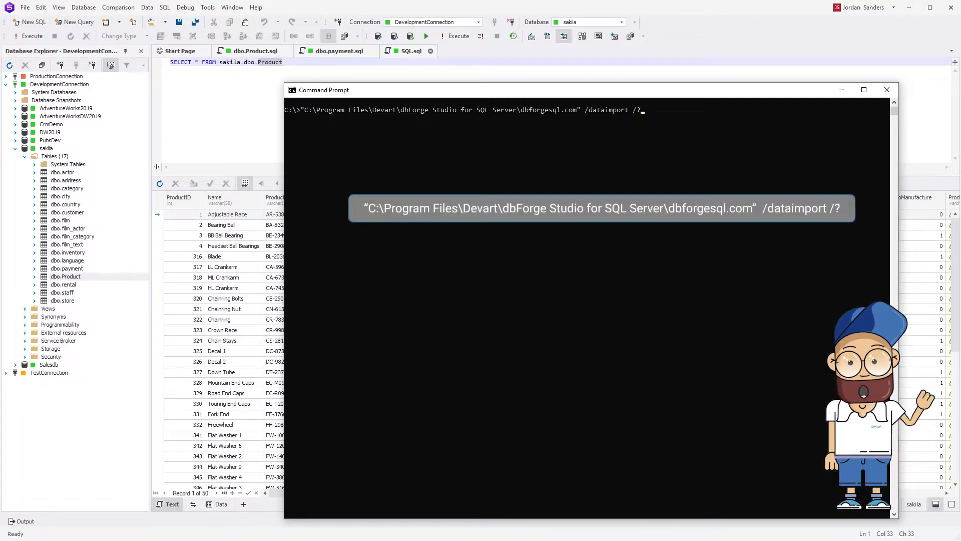
{"action": "key", "text": "Return"}
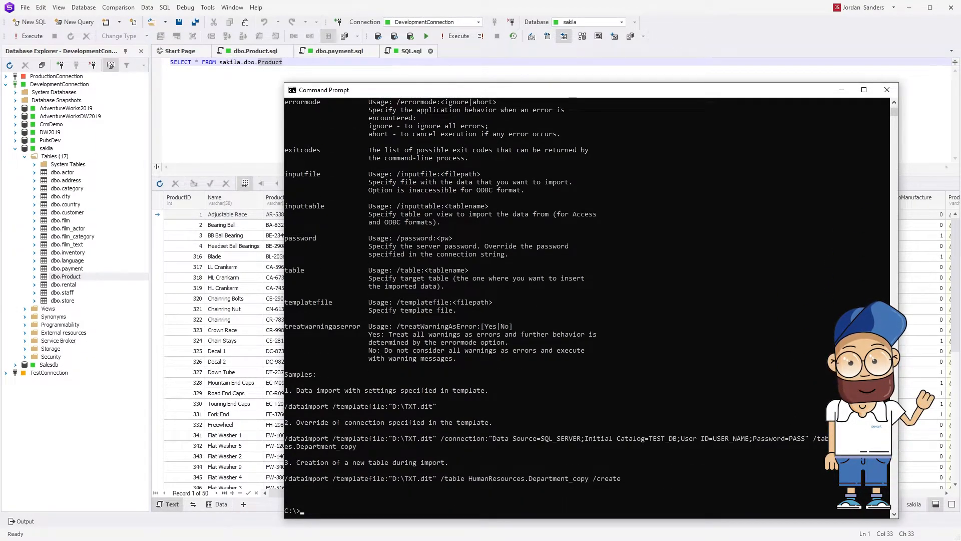
{"action": "type", "text": "\"C:\\Program Files\\Devart\\dbForge Studio for SQL Server\\dbforgesql.com\" /dataexport /?"}
{"action": "key", "text": "Return"}
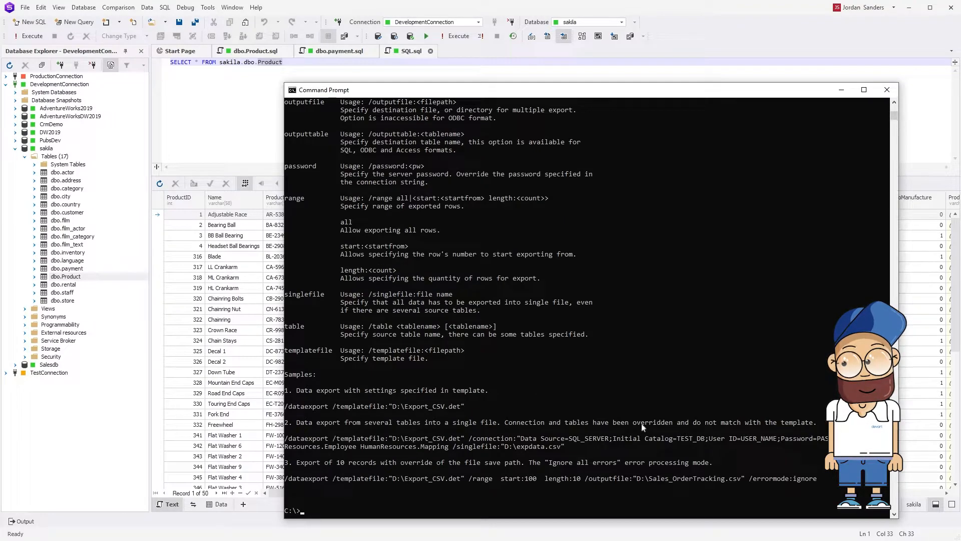
Back in dbForge Studio, start an MS Excel import of Product.xls into sakila and use the first row in the range as header.
{"action": "left_click", "coordinate": [120, 152]}
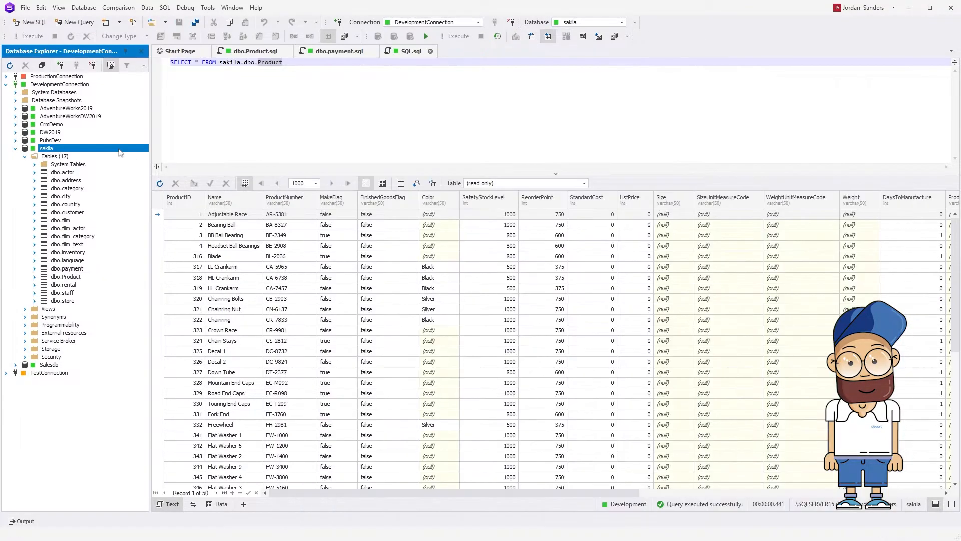
{"action": "right_click", "coordinate": [119, 151]}
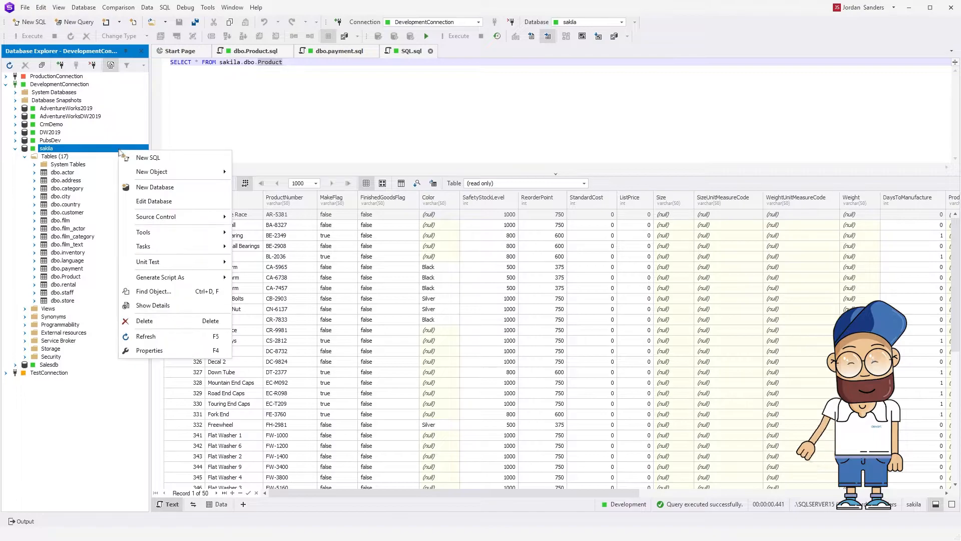
{"action": "mouse_move", "coordinate": [181, 233]}
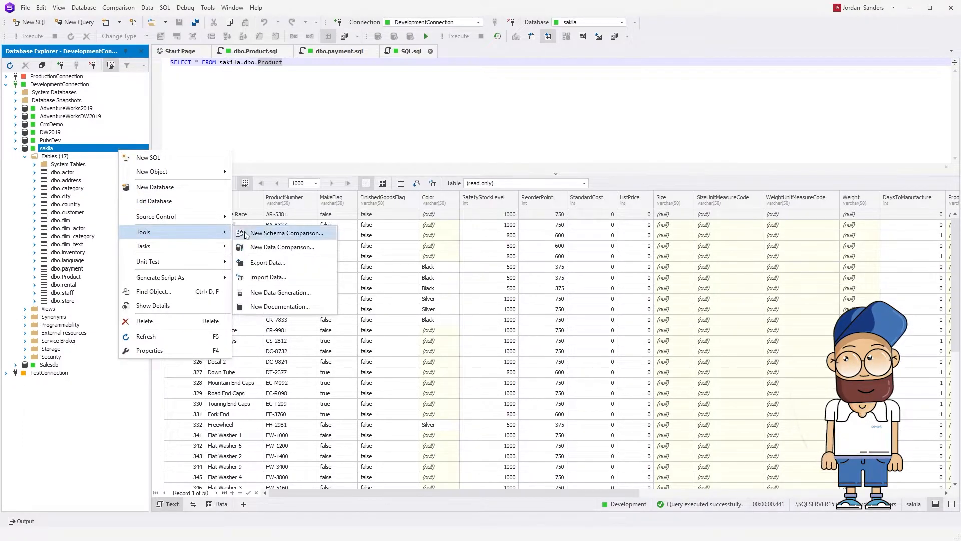
{"action": "left_click", "coordinate": [281, 277]}
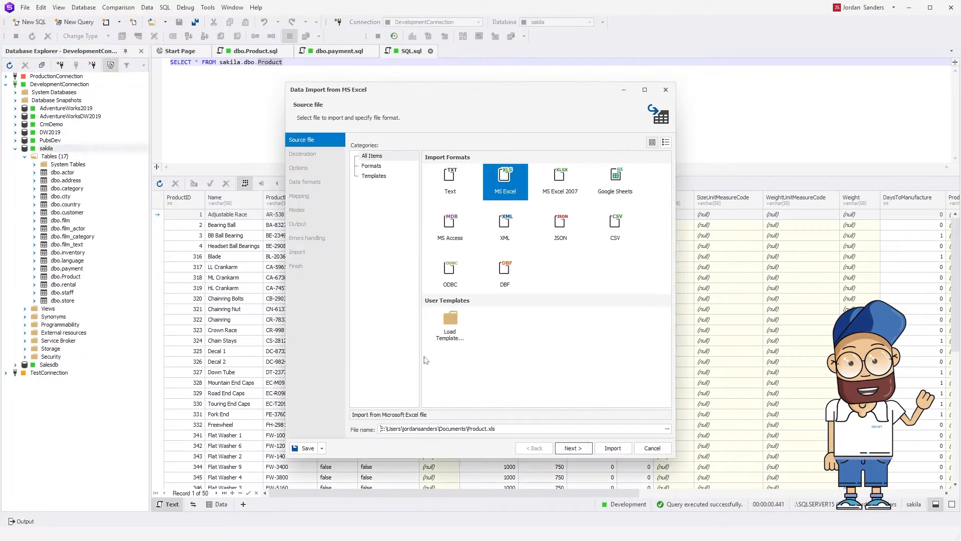
{"action": "left_click", "coordinate": [580, 448]}
{"action": "left_click", "coordinate": [581, 448]}
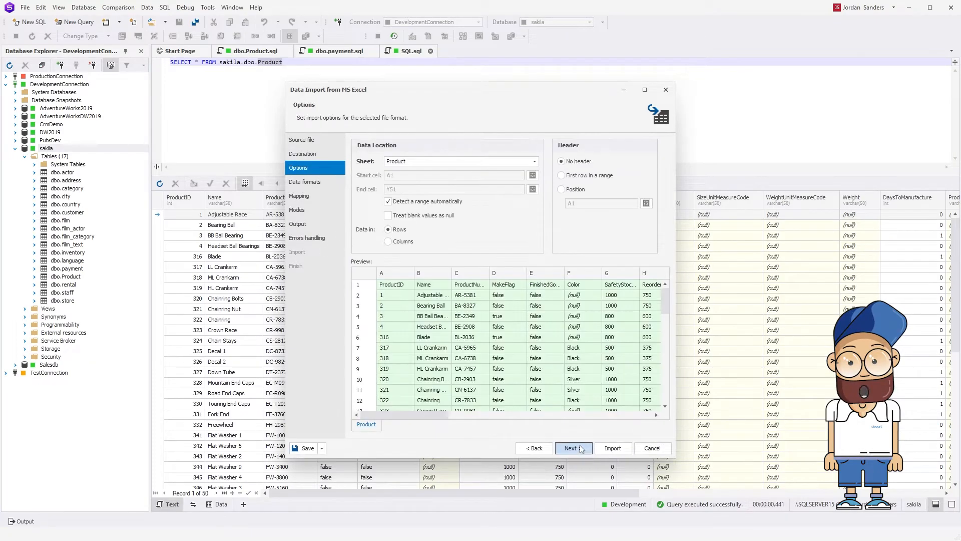
{"action": "left_click", "coordinate": [561, 176]}
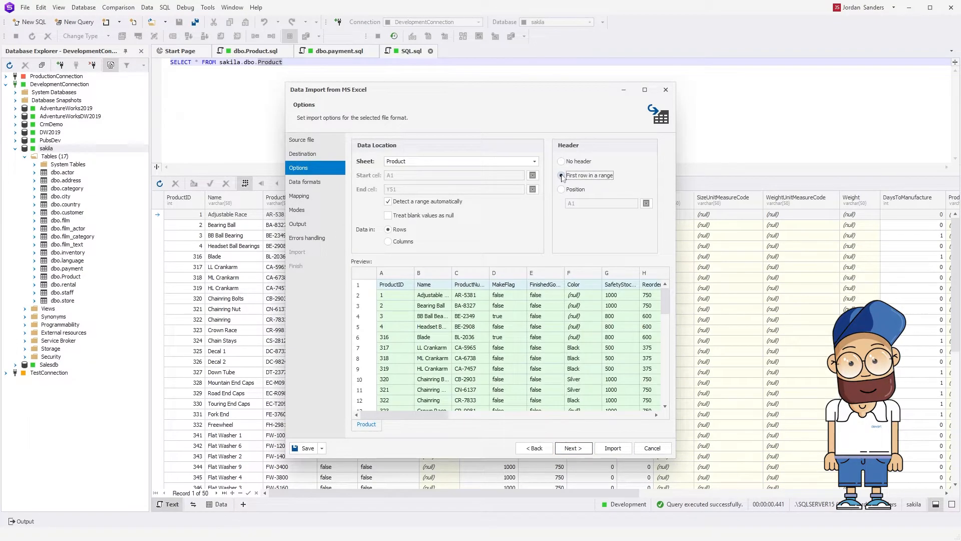
Review the import settings for data formats, mapping, modes, output and errors handling, keeping their default options.
{"action": "left_click", "coordinate": [581, 448]}
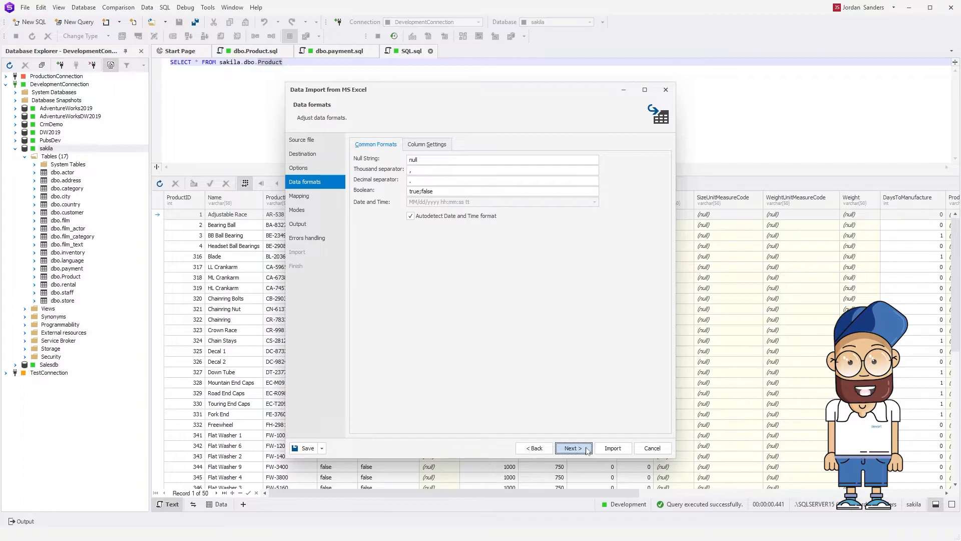
{"action": "left_click", "coordinate": [587, 449]}
{"action": "left_click", "coordinate": [587, 450]}
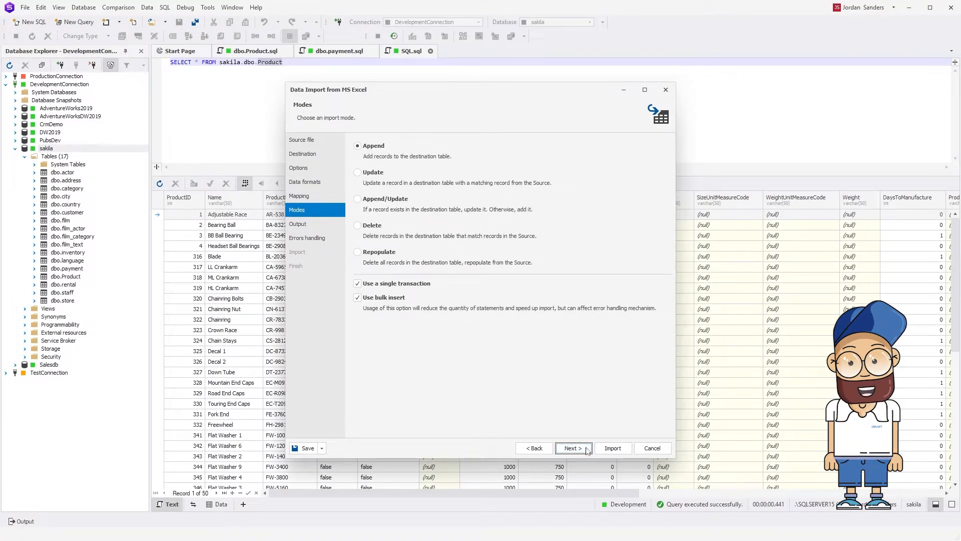
{"action": "left_click", "coordinate": [586, 449]}
{"action": "left_click", "coordinate": [587, 450]}
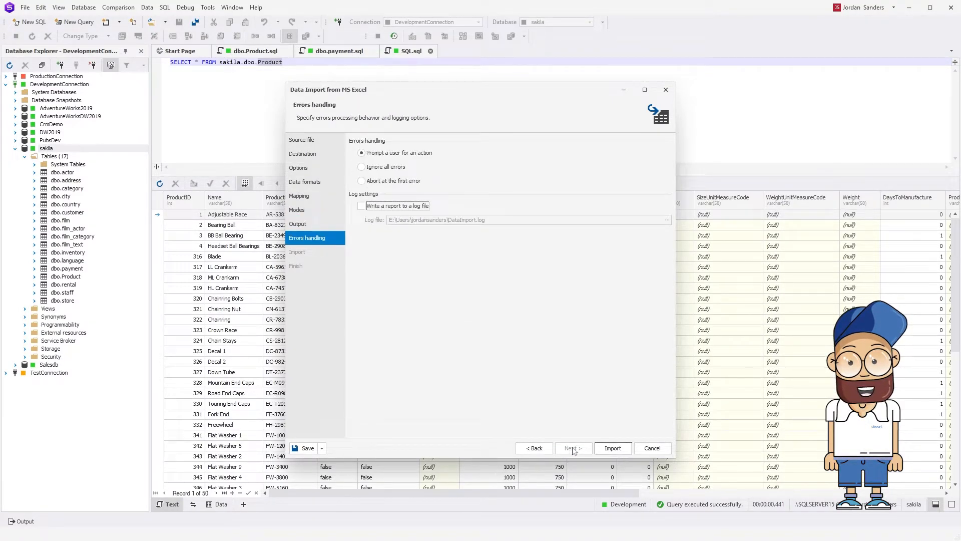
View the command line generated for the Product.xls import, and close it and the import wizard without saving.
{"action": "left_click", "coordinate": [322, 449]}
{"action": "left_click", "coordinate": [371, 478]}
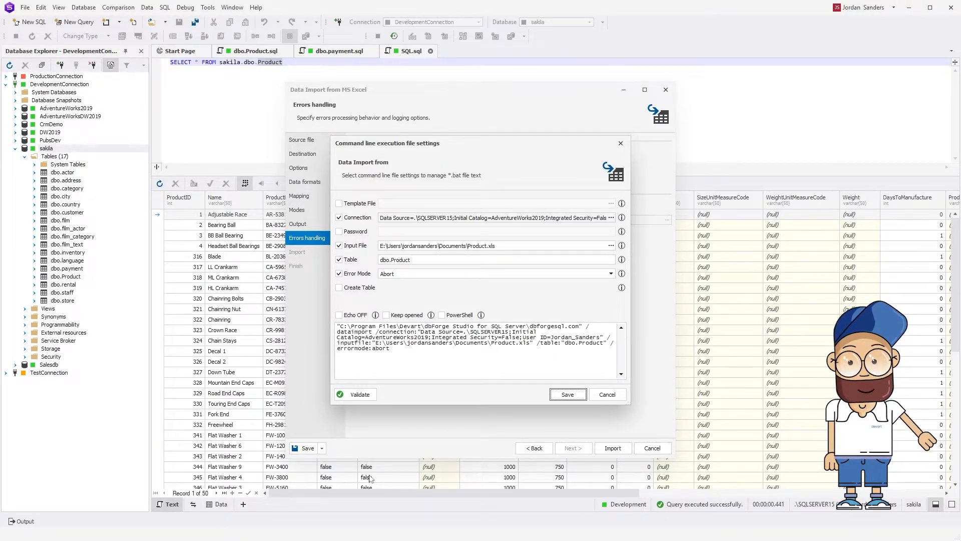
{"action": "left_click", "coordinate": [619, 395]}
{"action": "left_click", "coordinate": [652, 448]}
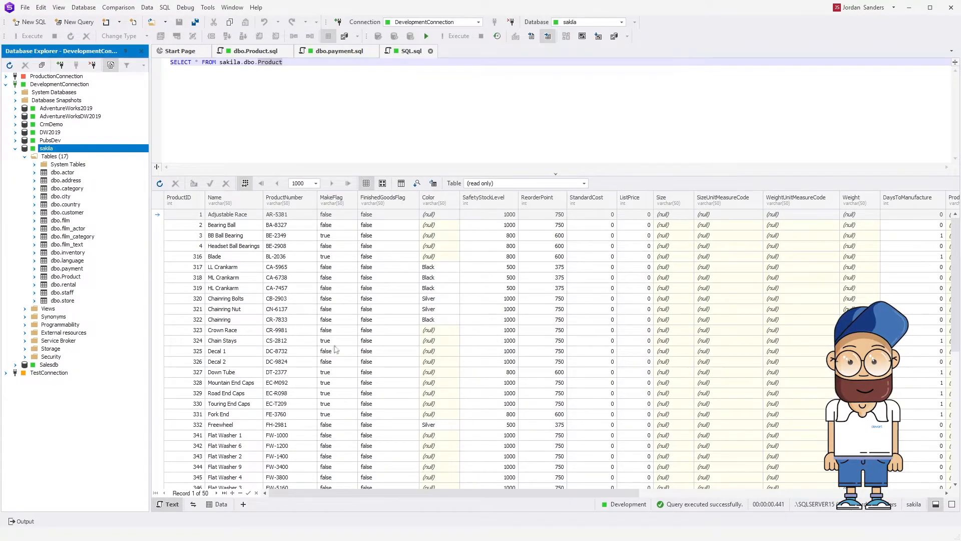
Start a CSV export of the sakila dbo.payment table with a custom semicolon field separator.
{"action": "left_click", "coordinate": [93, 271]}
{"action": "right_click", "coordinate": [94, 274]}
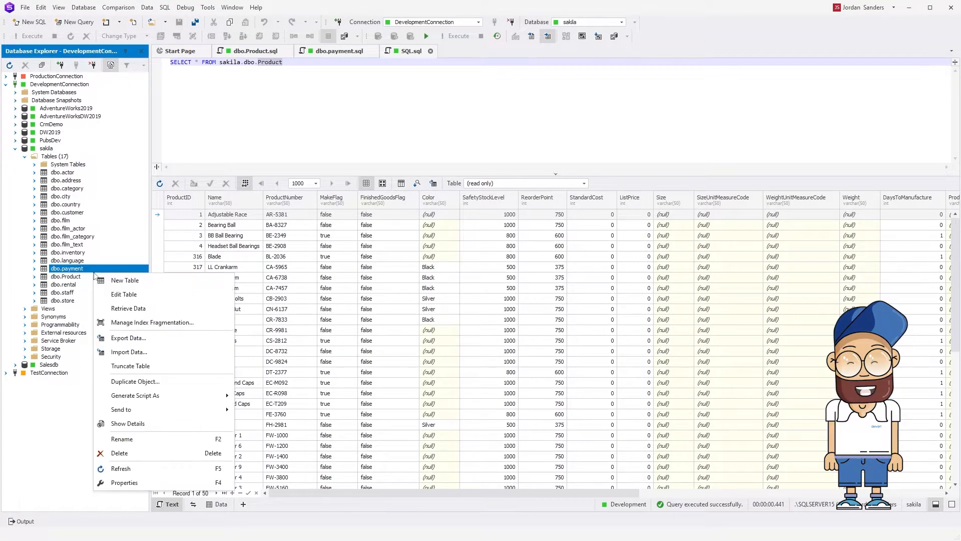
{"action": "left_click", "coordinate": [155, 338]}
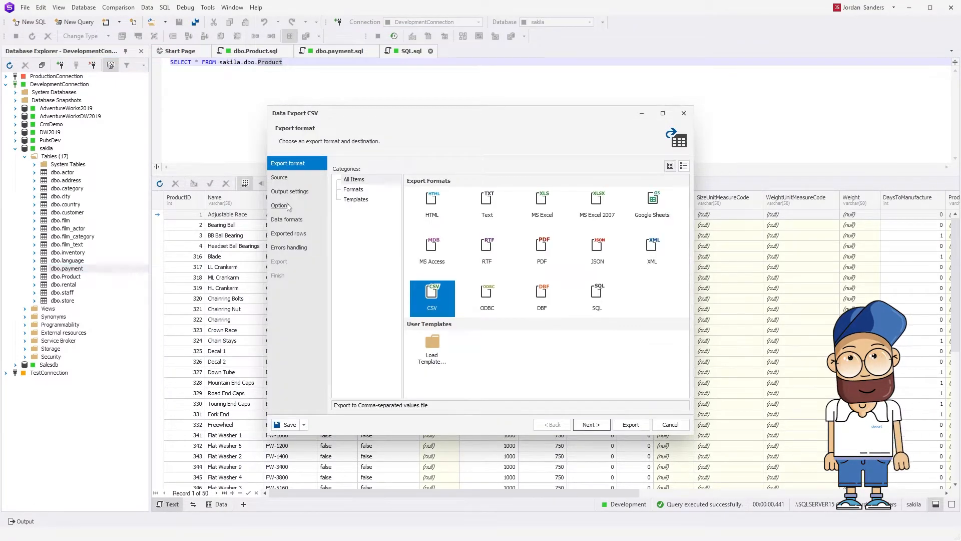
{"action": "left_click", "coordinate": [288, 207]}
{"action": "left_click", "coordinate": [430, 225]}
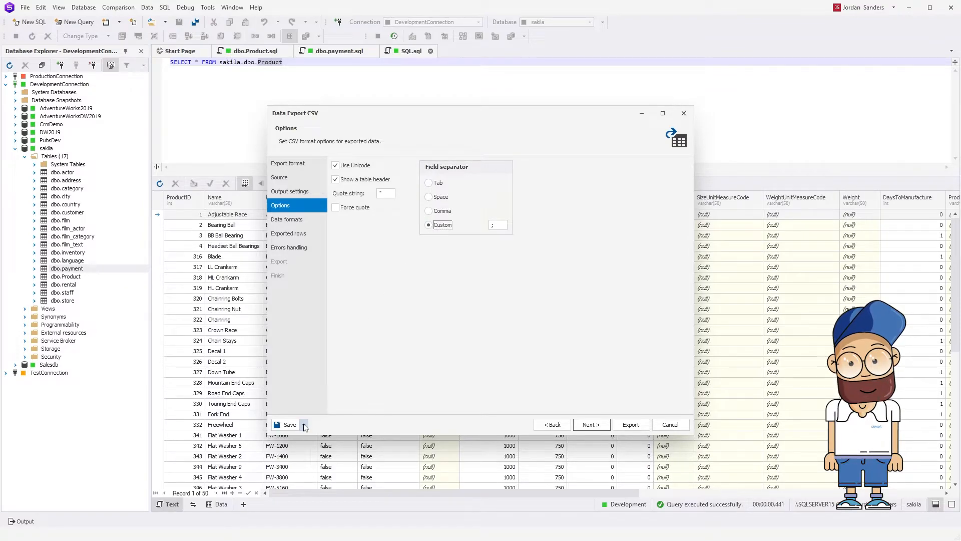
Validate the generated payment export command line without a template file, and close its settings.
{"action": "left_click", "coordinate": [304, 424]}
{"action": "left_click", "coordinate": [349, 453]}
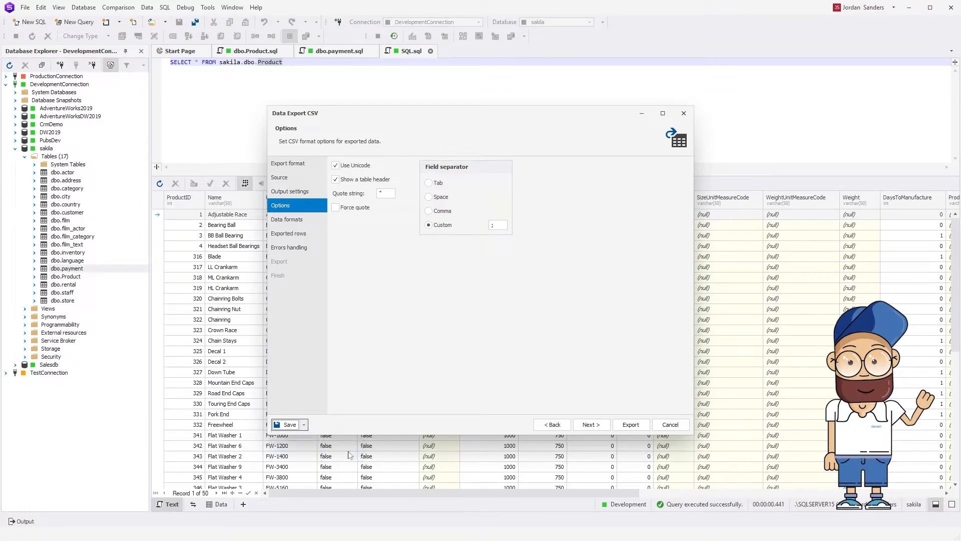
{"action": "left_click", "coordinate": [372, 439]}
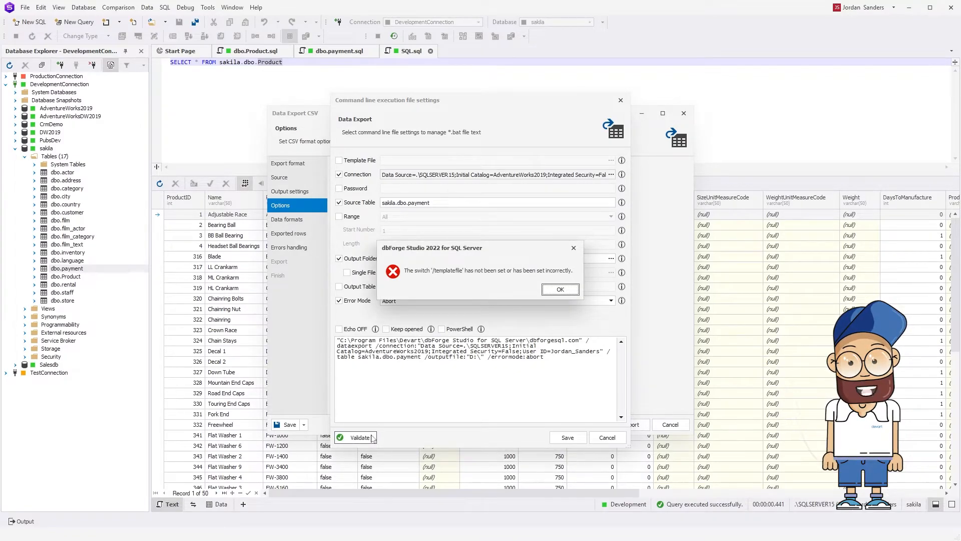
{"action": "left_click", "coordinate": [560, 290]}
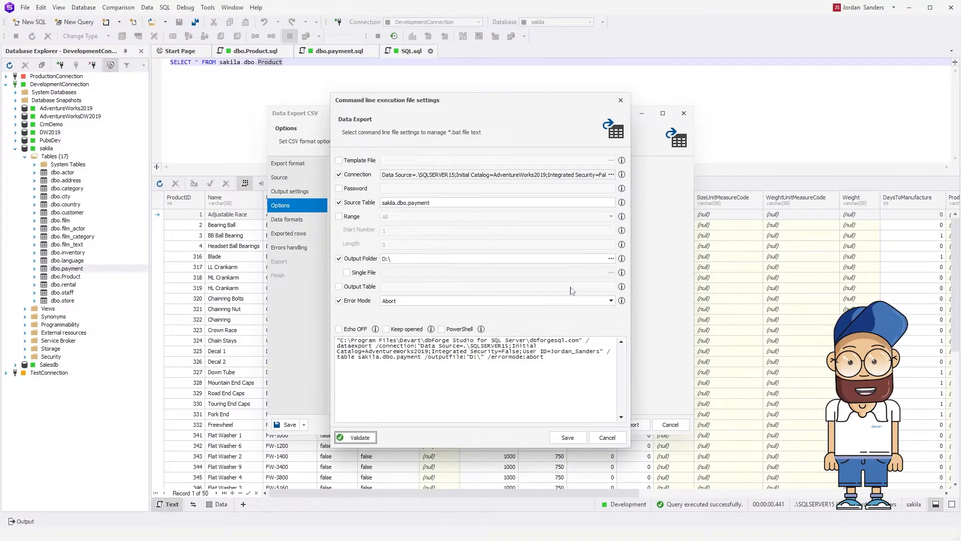
{"action": "left_click", "coordinate": [620, 438]}
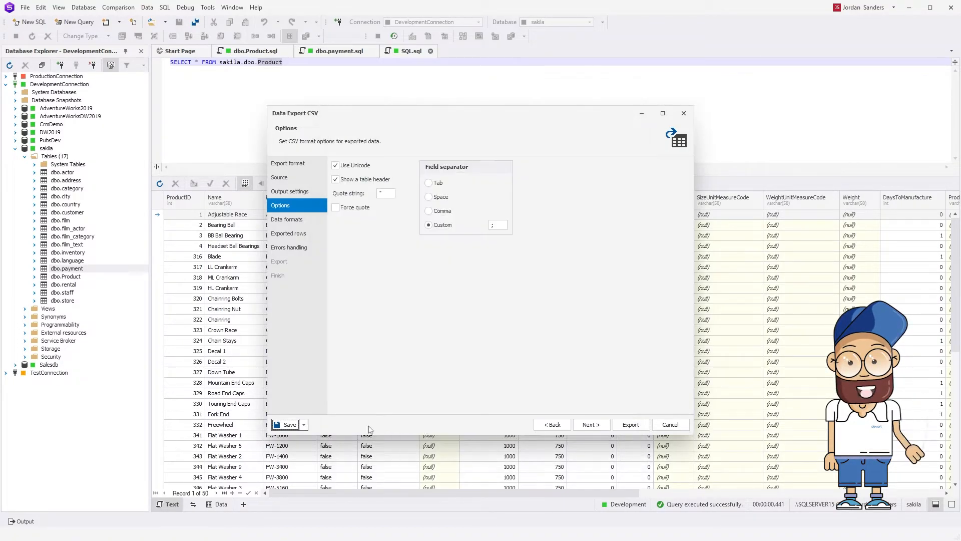
Save the payment export settings as a data export template named payment.
{"action": "left_click", "coordinate": [304, 425]}
{"action": "left_click", "coordinate": [333, 442]}
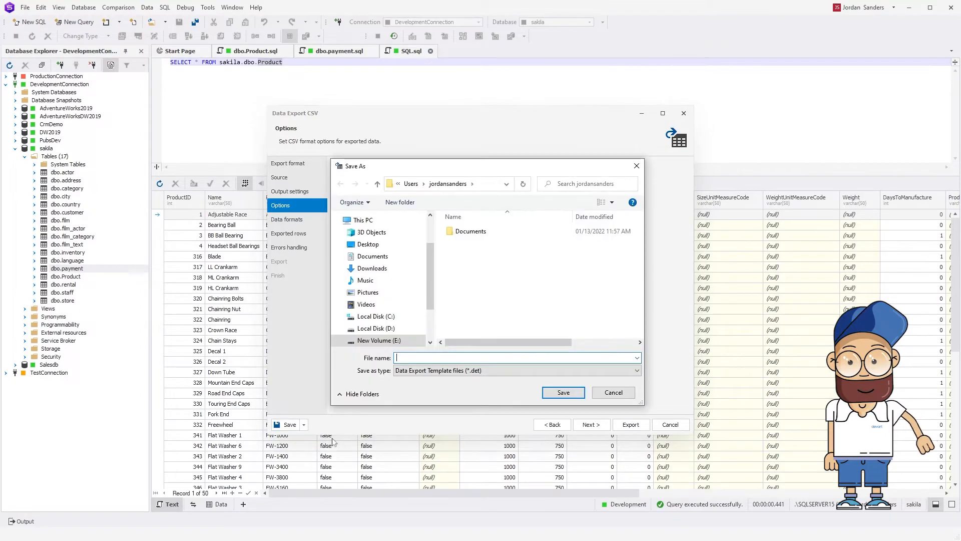
{"action": "type", "text": "payment"}
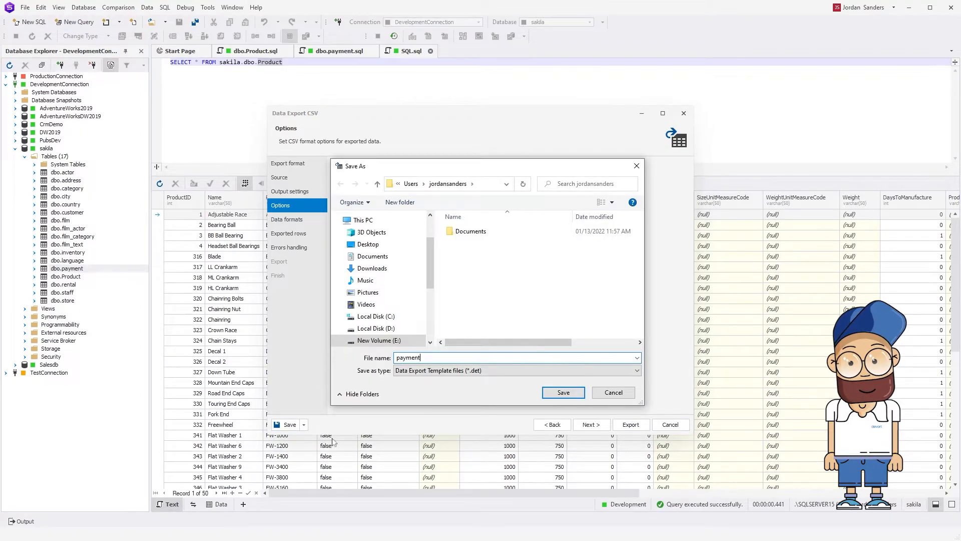
{"action": "left_click", "coordinate": [576, 395]}
Generate the export command line using the payment.det template and validate it.
{"action": "left_click", "coordinate": [304, 425]}
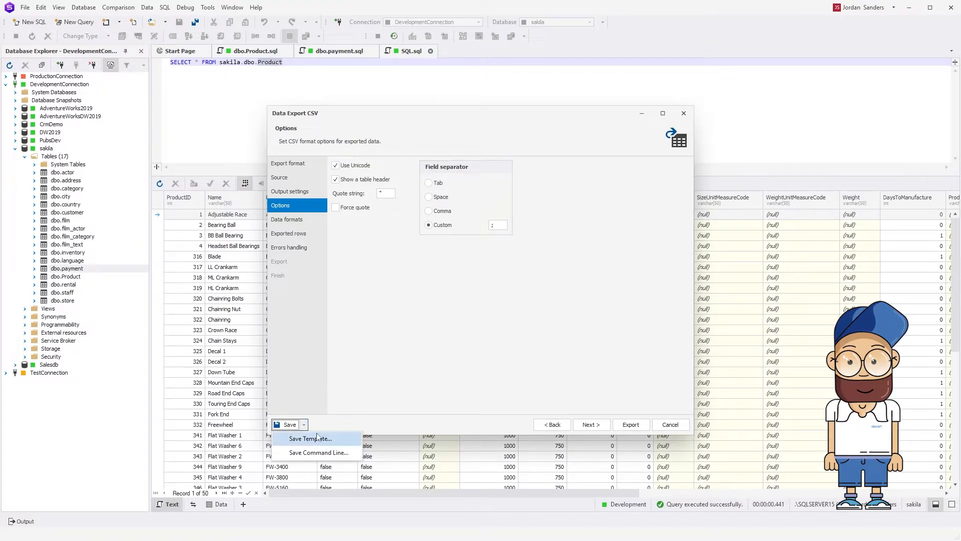
{"action": "left_click", "coordinate": [320, 452]}
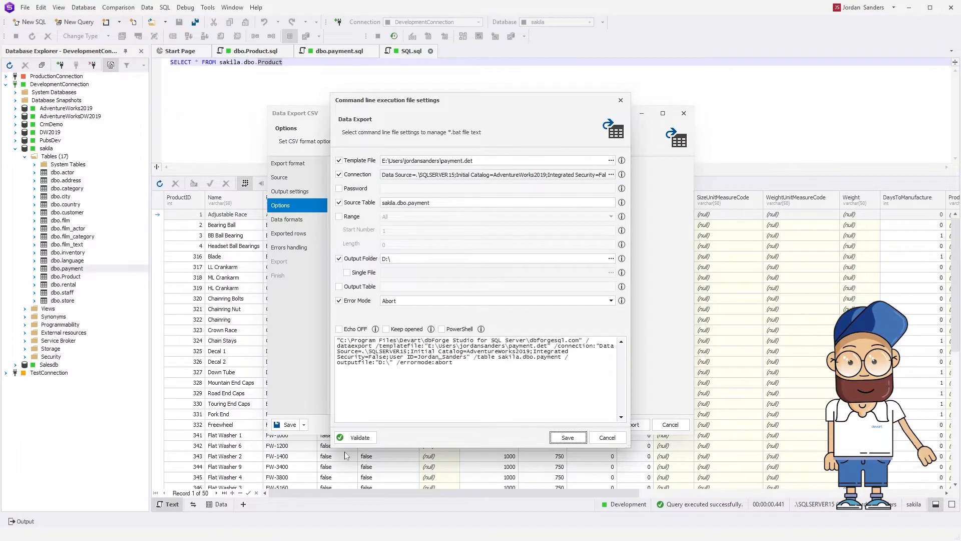
{"action": "left_click", "coordinate": [370, 439]}
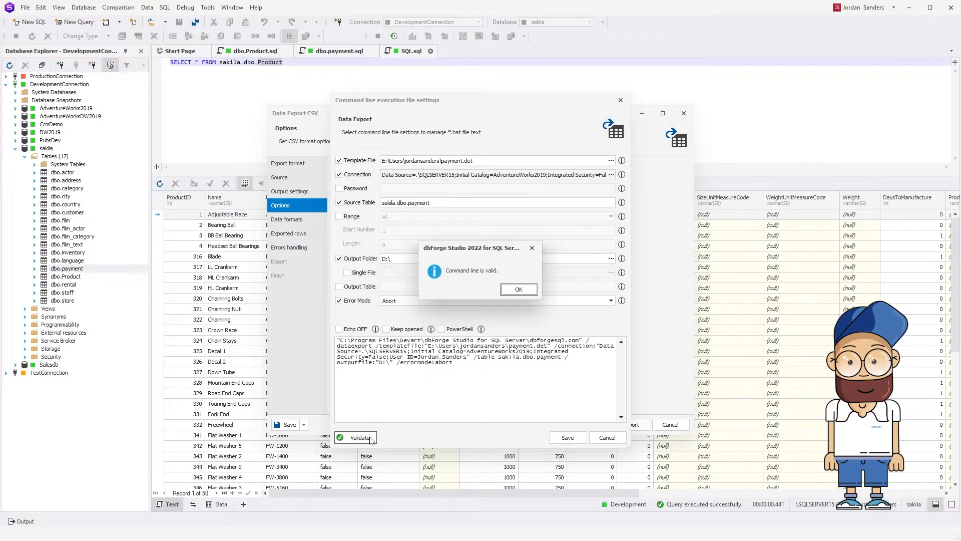
{"action": "left_click", "coordinate": [518, 290]}
Copy the generated data export command and run it in Command Prompt without a password.
{"action": "left_click_drag", "start_coordinate": [453, 363], "coordinate": [338, 340]}
{"action": "key", "text": "ctrl+c"}
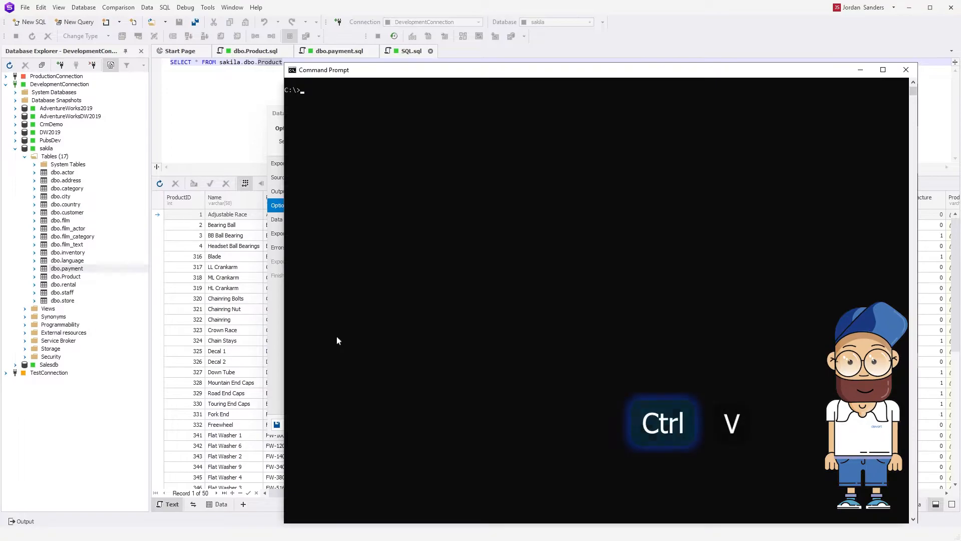
{"action": "key", "text": "ctrl+v"}
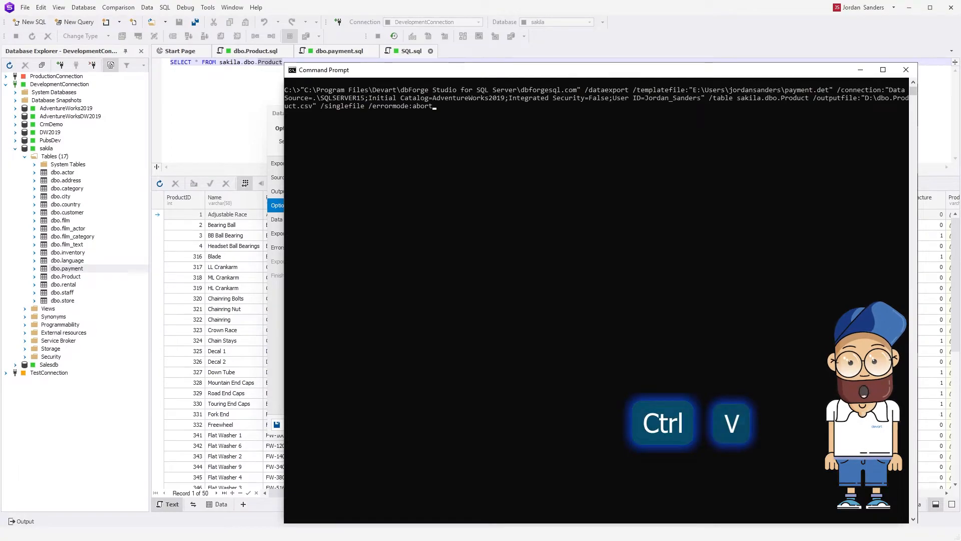
{"action": "key", "text": "Return"}
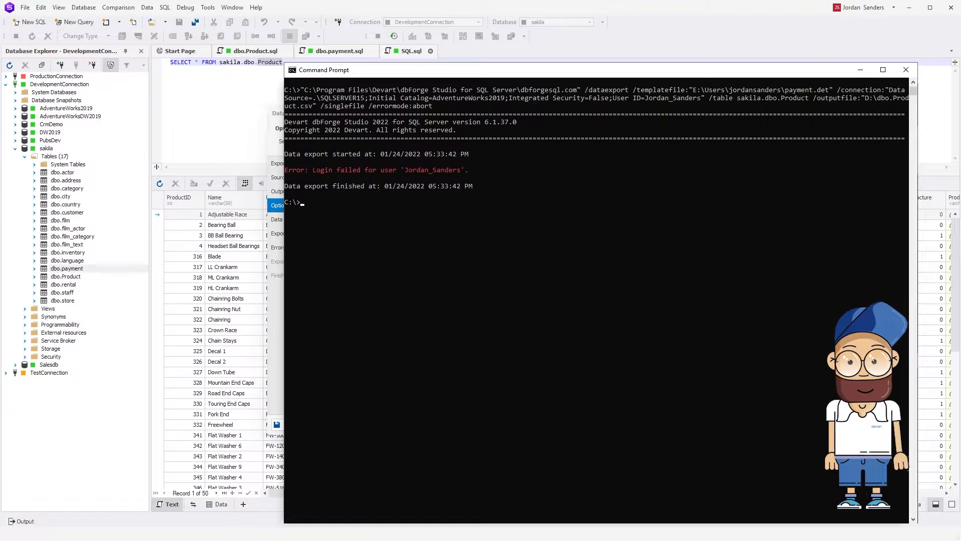
Back in the dbForge Studio command line settings, include the account password in the export command and validate it.
{"action": "left_click", "coordinate": [336, 336]}
{"action": "left_click", "coordinate": [339, 189]}
{"action": "type", "text": "****"}
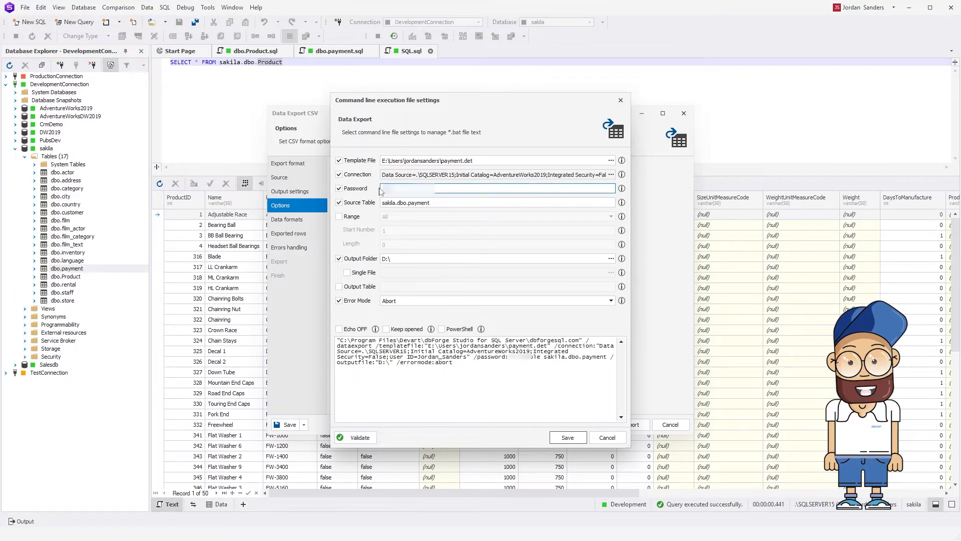
{"action": "type", "text": "**"}
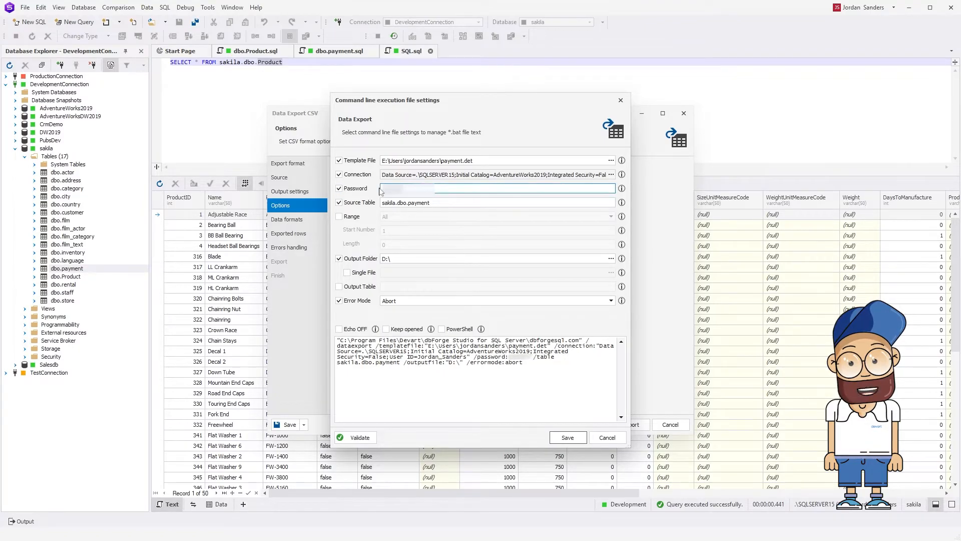
{"action": "left_click", "coordinate": [373, 438]}
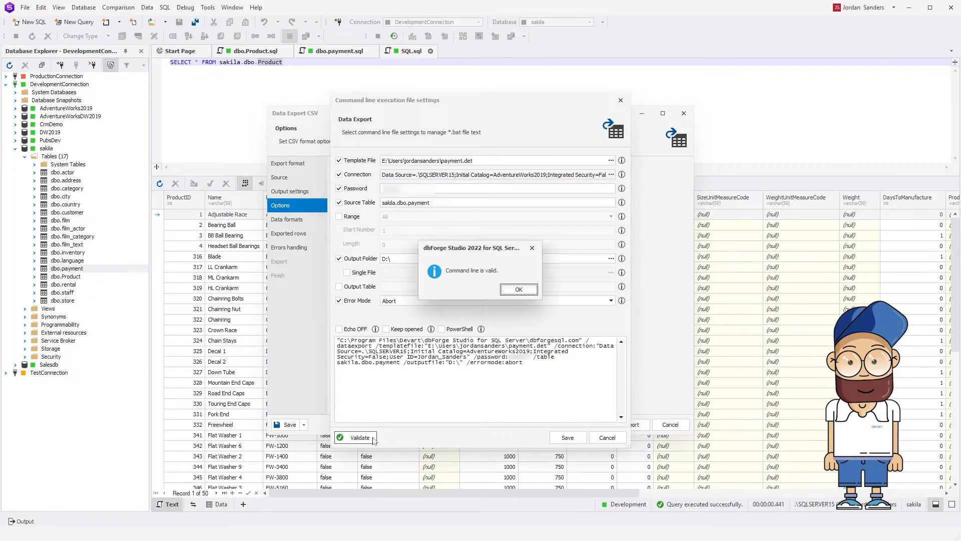
{"action": "left_click", "coordinate": [519, 289]}
Copy the export command containing the account password and run it in Command Prompt.
{"action": "left_click_drag", "start_coordinate": [524, 363], "coordinate": [338, 340]}
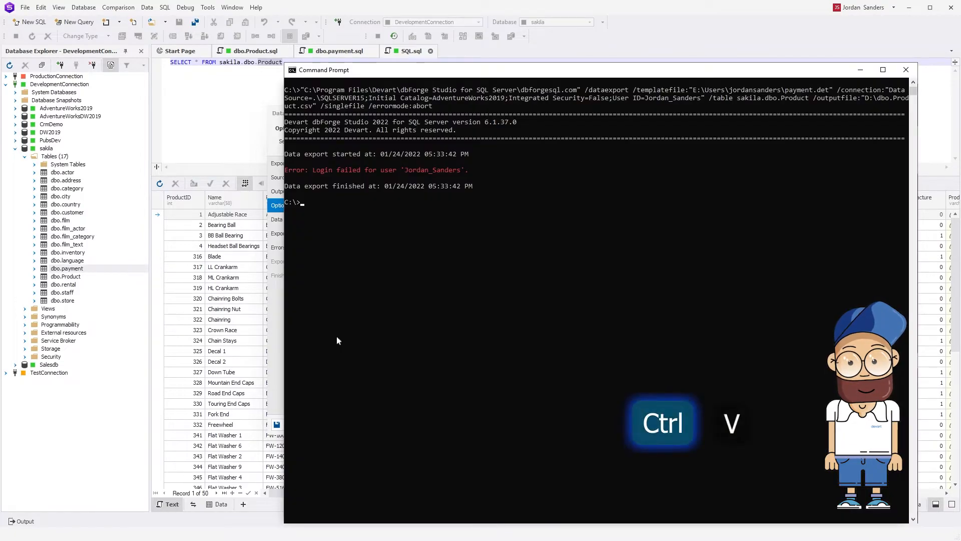
{"action": "key", "text": "ctrl+v"}
{"action": "key", "text": "Return"}
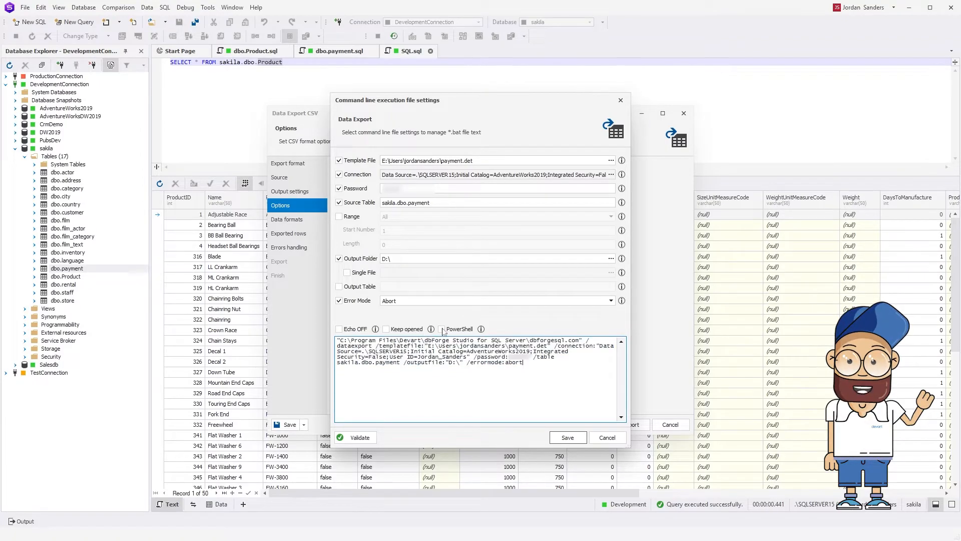
Convert the export command to PowerShell format and run it, with its account password, in Windows PowerShell.
{"action": "left_click", "coordinate": [442, 329]}
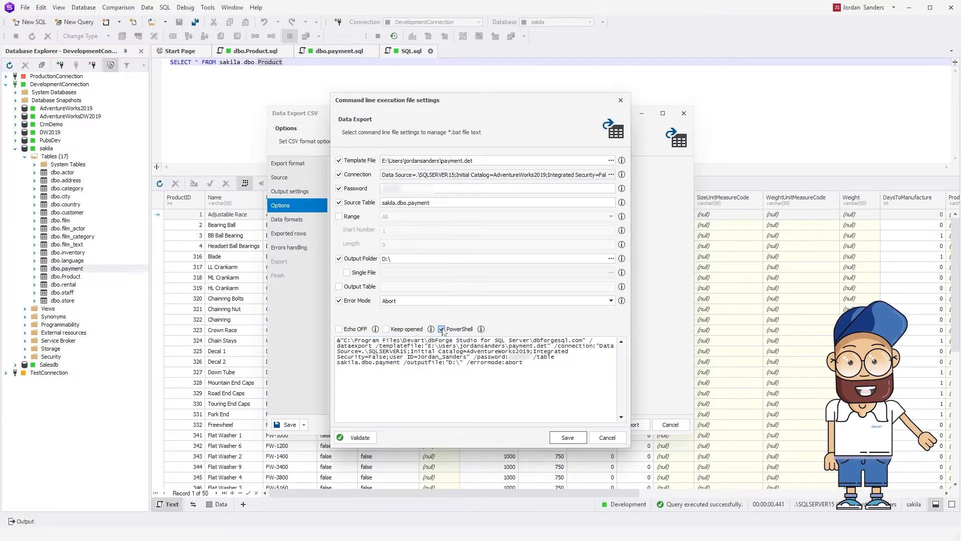
{"action": "left_click_drag", "start_coordinate": [523, 364], "coordinate": [339, 341]}
{"action": "key", "text": "ctrl+c"}
{"action": "key", "text": "super+r"}
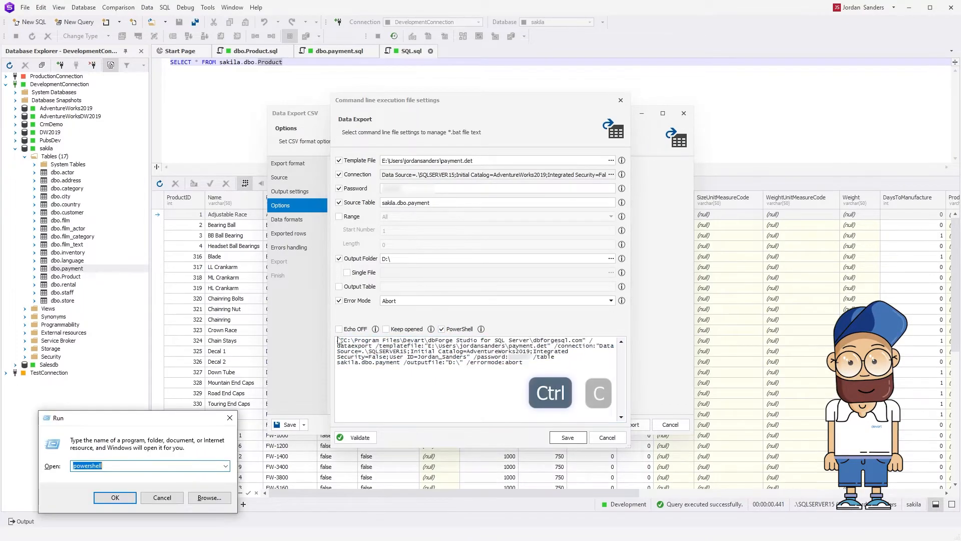
{"action": "left_click", "coordinate": [127, 498]}
{"action": "key", "text": "ctrl+v"}
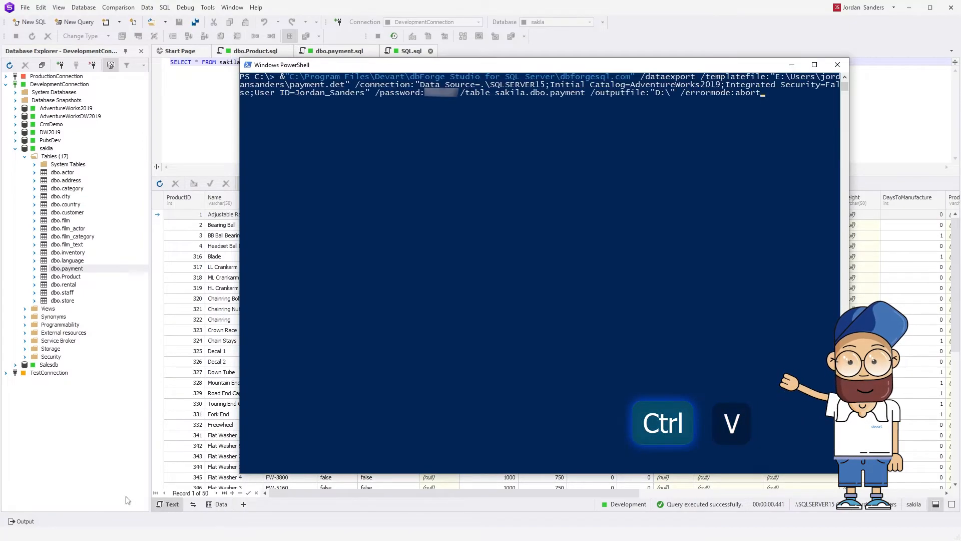
{"action": "key", "text": "Return"}
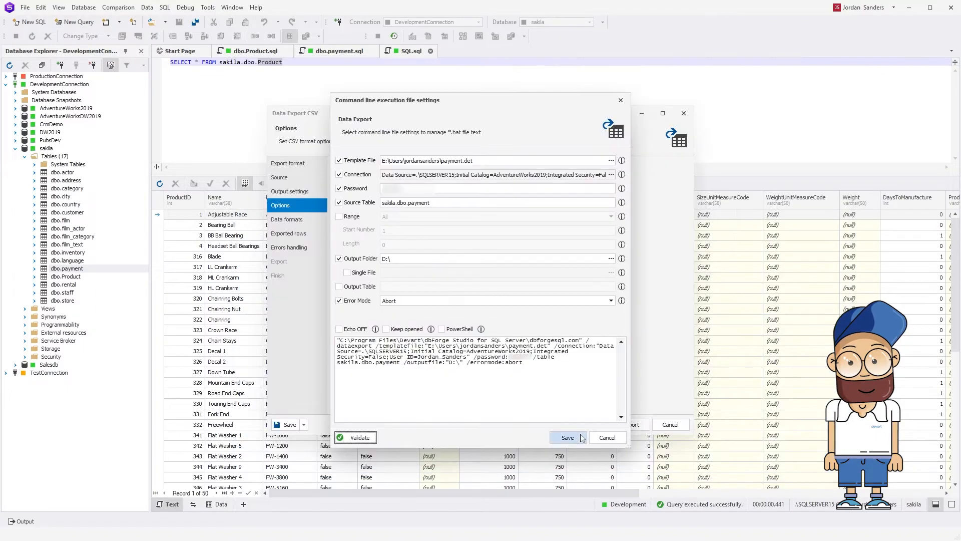
In dbForge Studio, save the standard, non-PowerShell export command line as a batch file named exp_payment.
{"action": "left_click", "coordinate": [581, 438]}
{"action": "type", "text": "exp_payment"}
{"action": "left_click", "coordinate": [577, 343]}
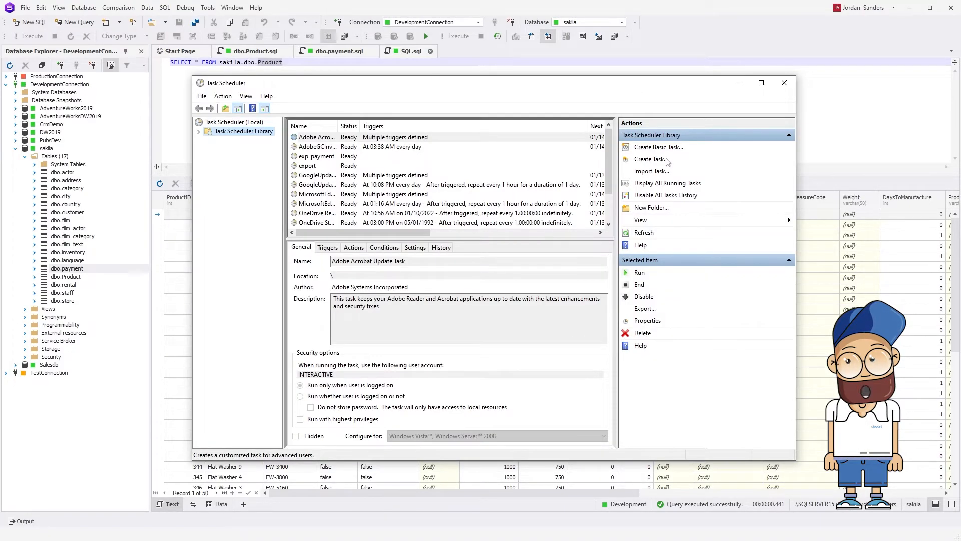
In Task Scheduler, create a task whose action starts the program exp_payment.bat.
{"action": "left_click", "coordinate": [662, 159]}
{"action": "left_click", "coordinate": [379, 354]}
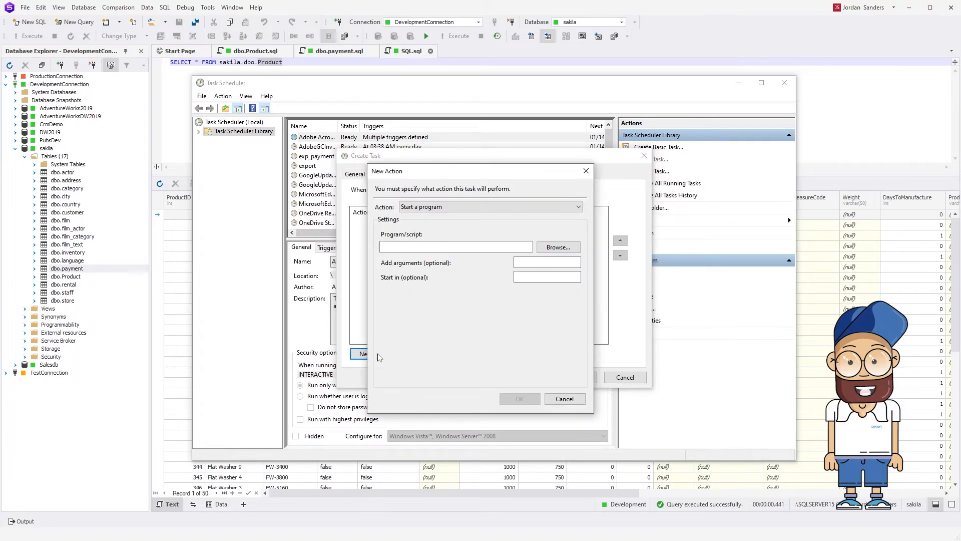
{"action": "left_click", "coordinate": [573, 249]}
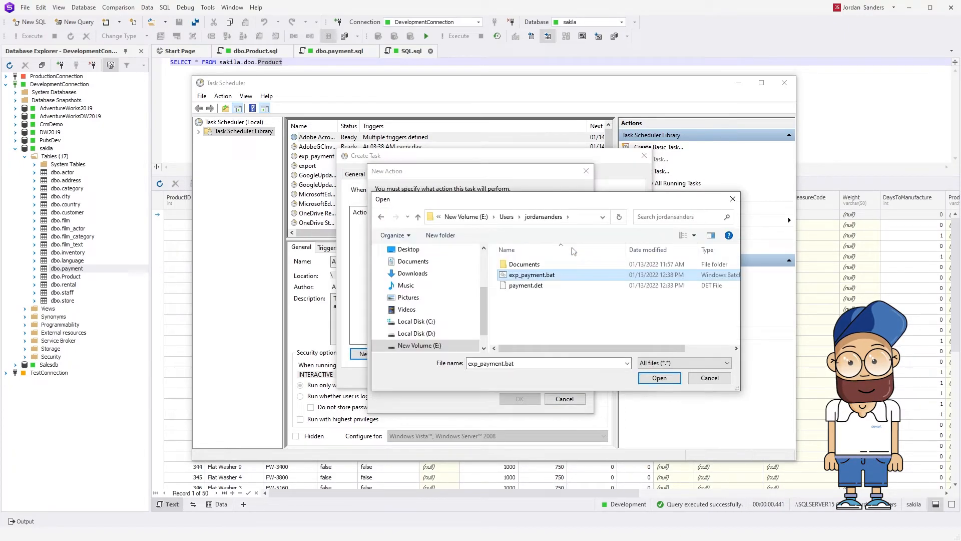
{"action": "left_click", "coordinate": [671, 379]}
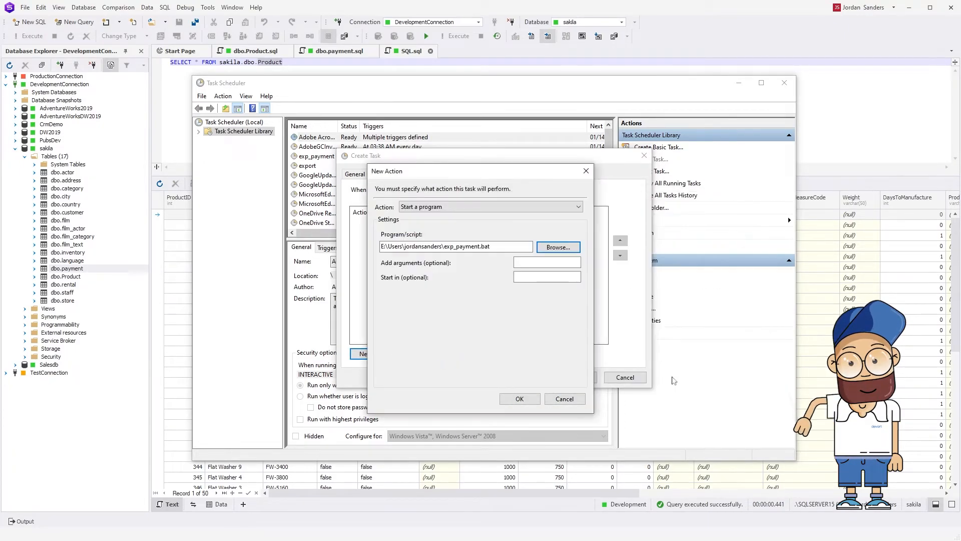
{"action": "left_click", "coordinate": [520, 399]}
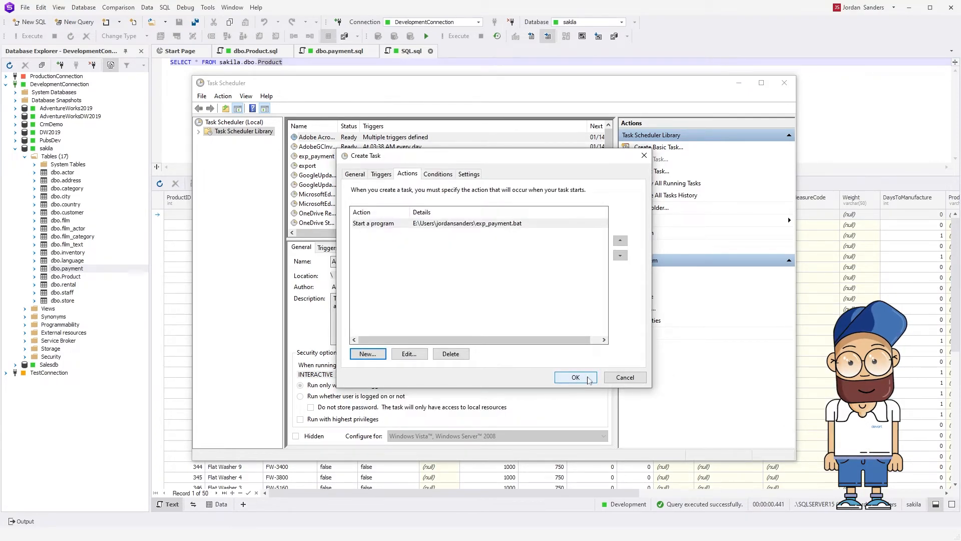
{"action": "left_click", "coordinate": [589, 381]}
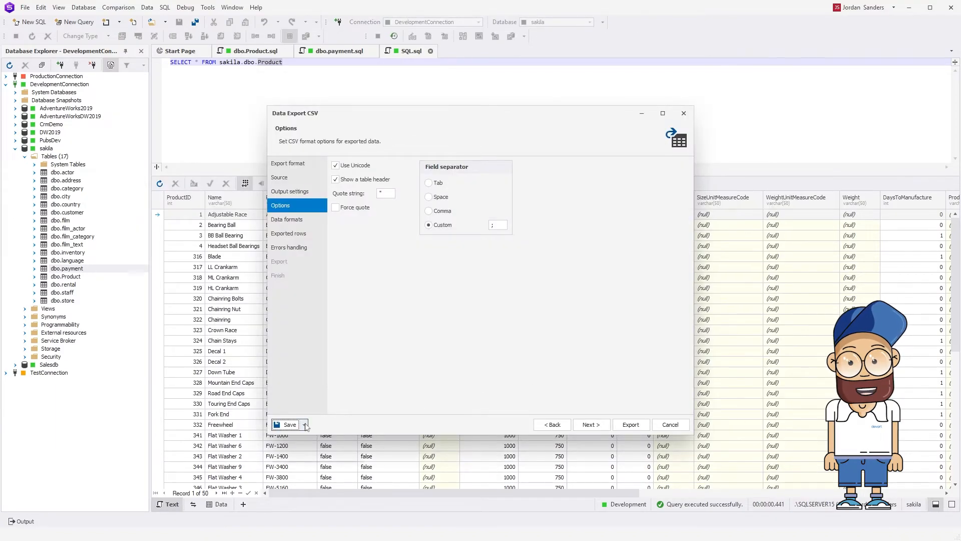
{"action": "left_click", "coordinate": [303, 424]}
{"action": "left_click", "coordinate": [352, 456]}
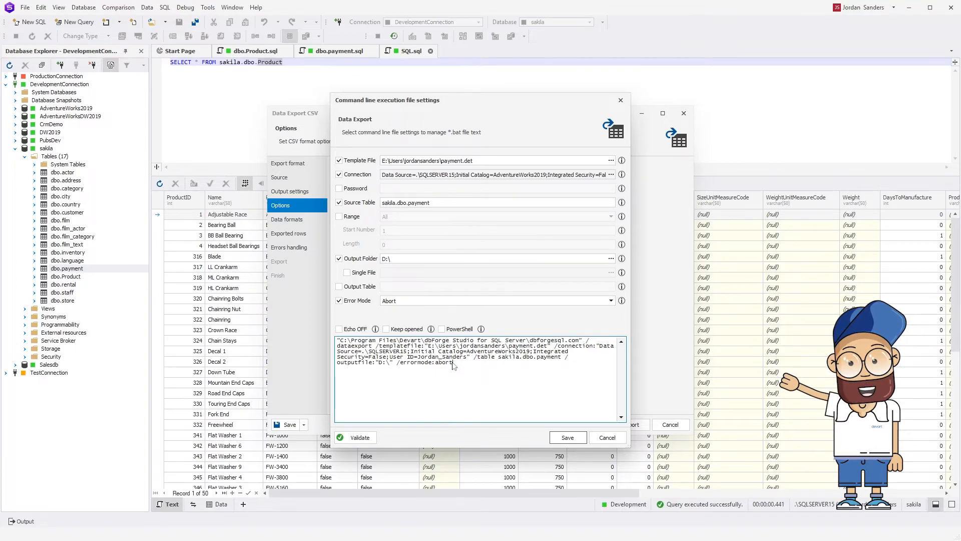
{"action": "key", "text": "ctrl+v"}
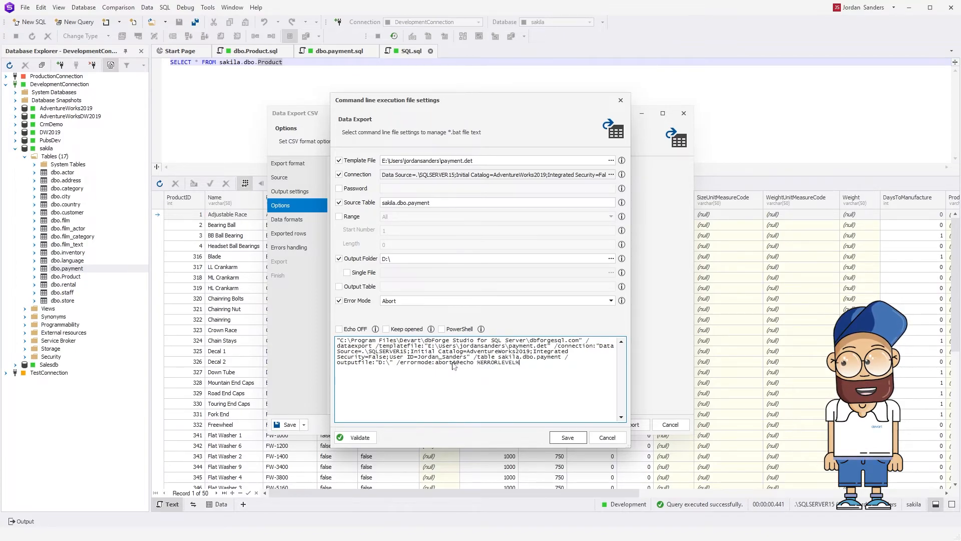
Copy the export command with the ERRORLEVEL echo and run it in Command Prompt.
{"action": "left_click_drag", "start_coordinate": [521, 362], "coordinate": [339, 342]}
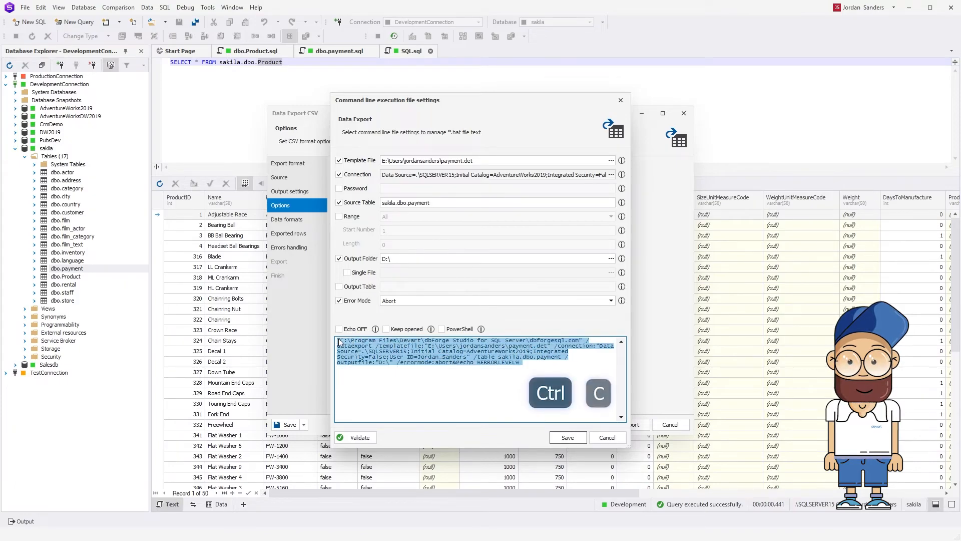
{"action": "key", "text": "ctrl+c"}
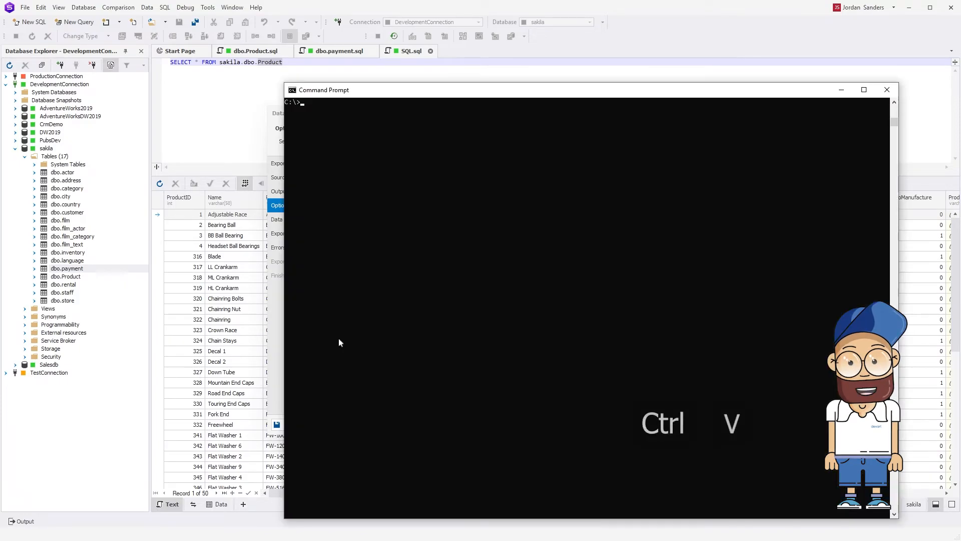
{"action": "key", "text": "ctrl+v"}
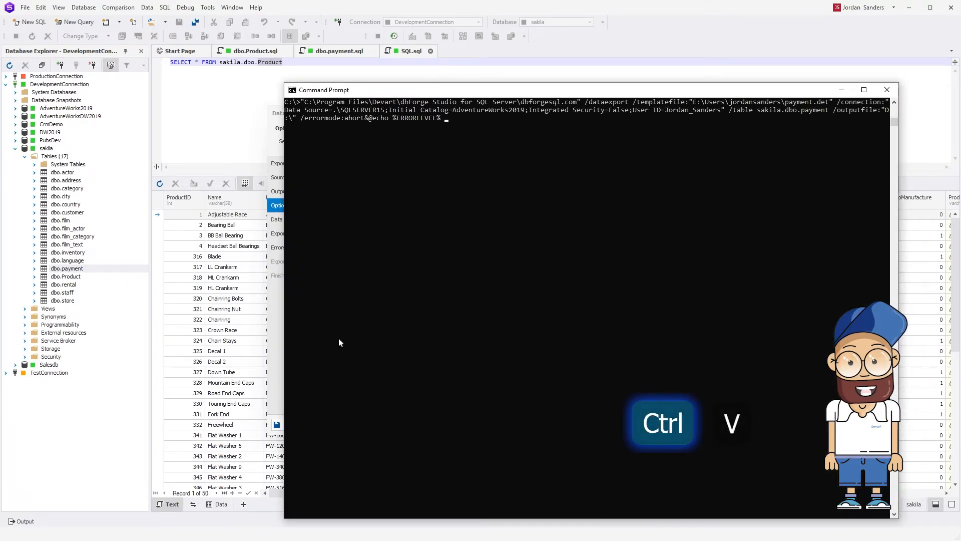
{"action": "key", "text": "Return"}
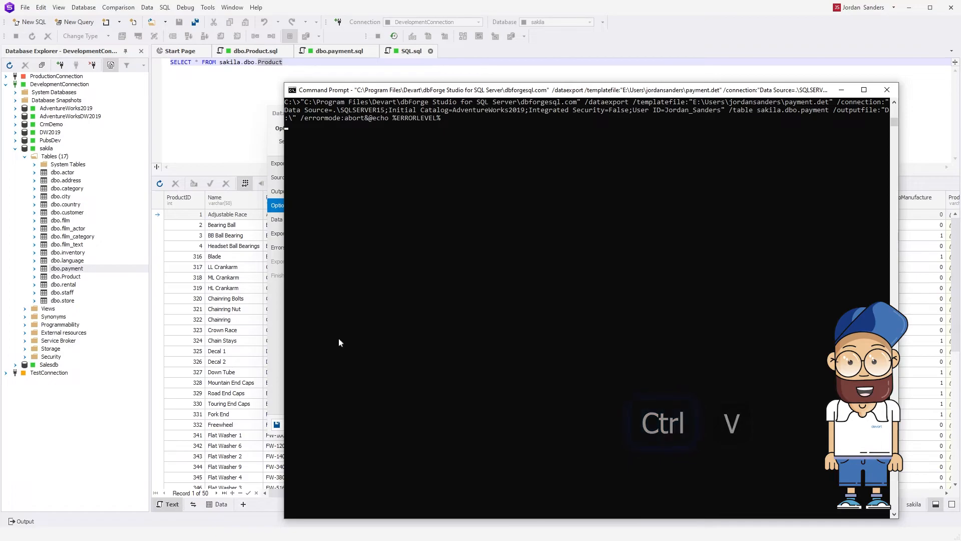